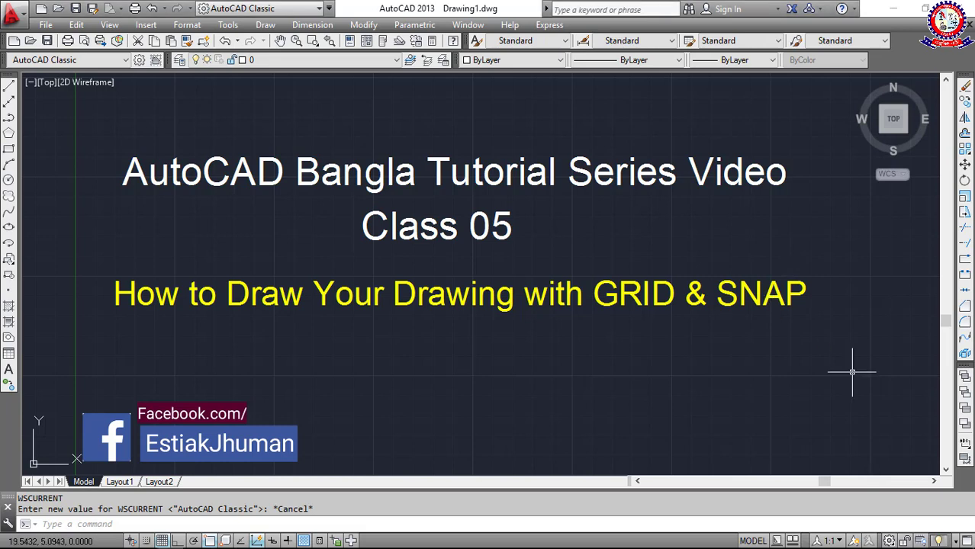
- Erase the three title text lines with a crossing window, leaving only the grid
{"action": "left_click", "coordinate": [834, 394]}
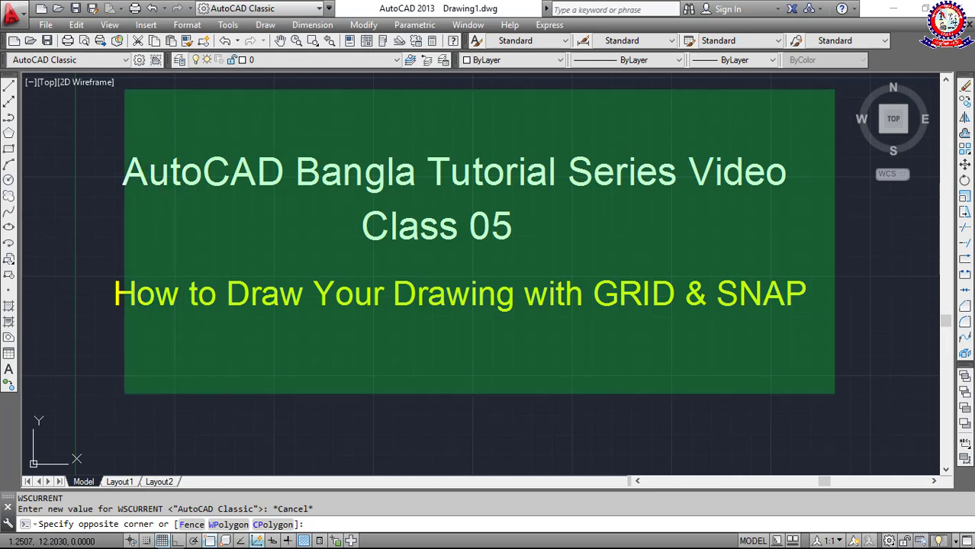
{"action": "left_click", "coordinate": [120, 93]}
{"action": "key", "text": "Delete"}
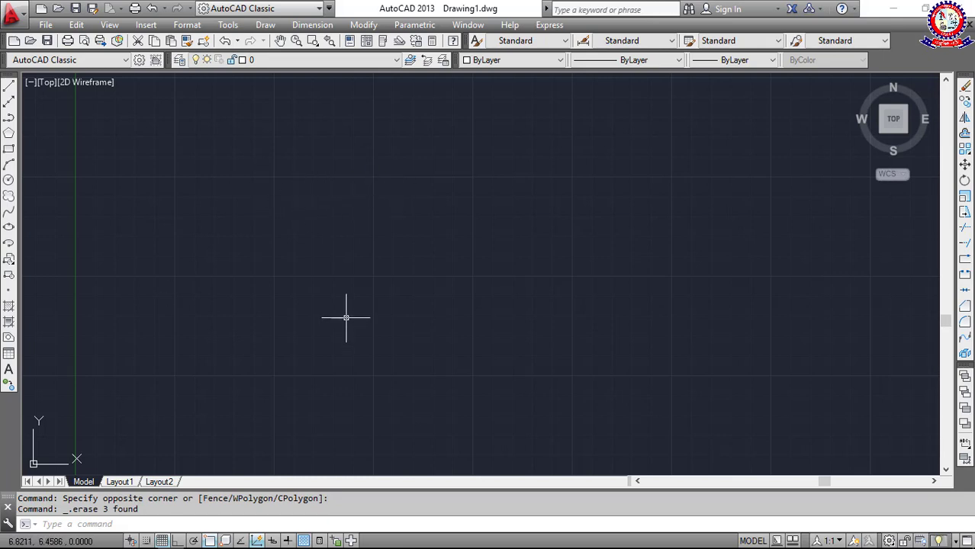
- Draw a horizontal line across the upper middle of the grid with Ortho on
{"action": "type", "text": "L"}
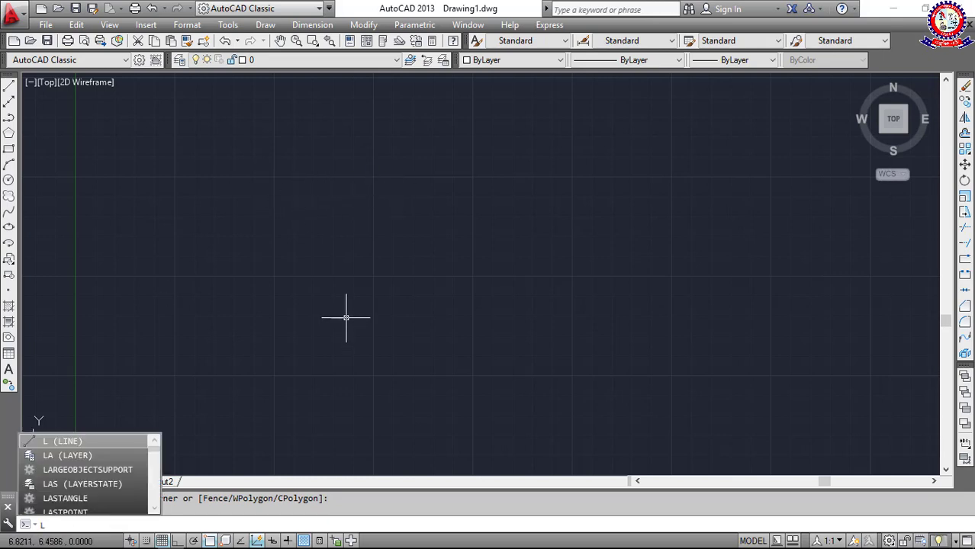
{"action": "key", "text": "Return"}
{"action": "left_click", "coordinate": [312, 225]}
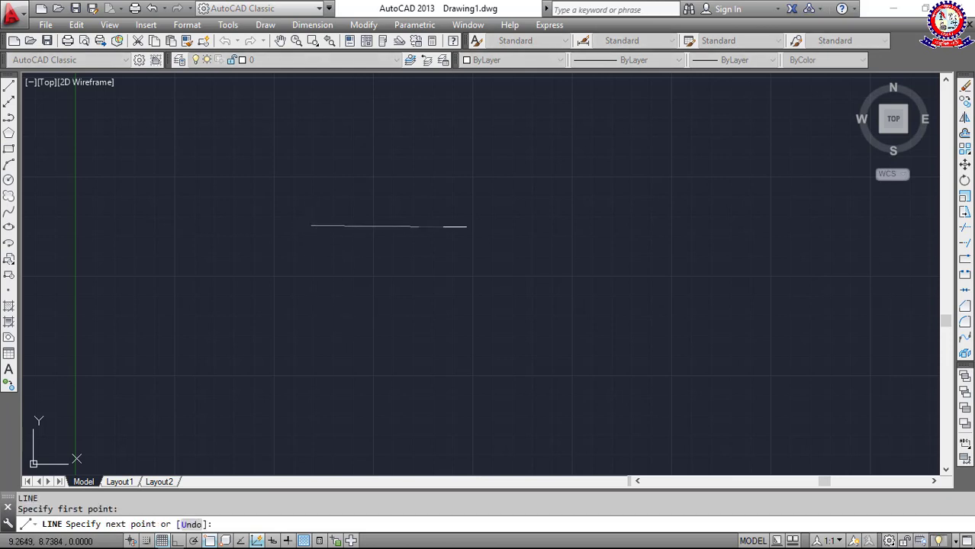
{"action": "key", "text": "F8"}
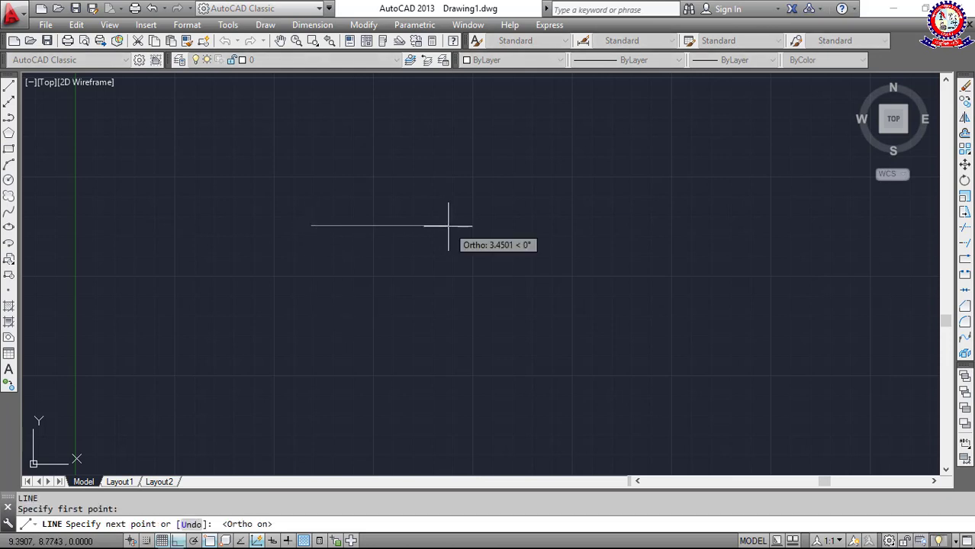
{"action": "left_click", "coordinate": [450, 225]}
{"action": "key", "text": "Escape"}
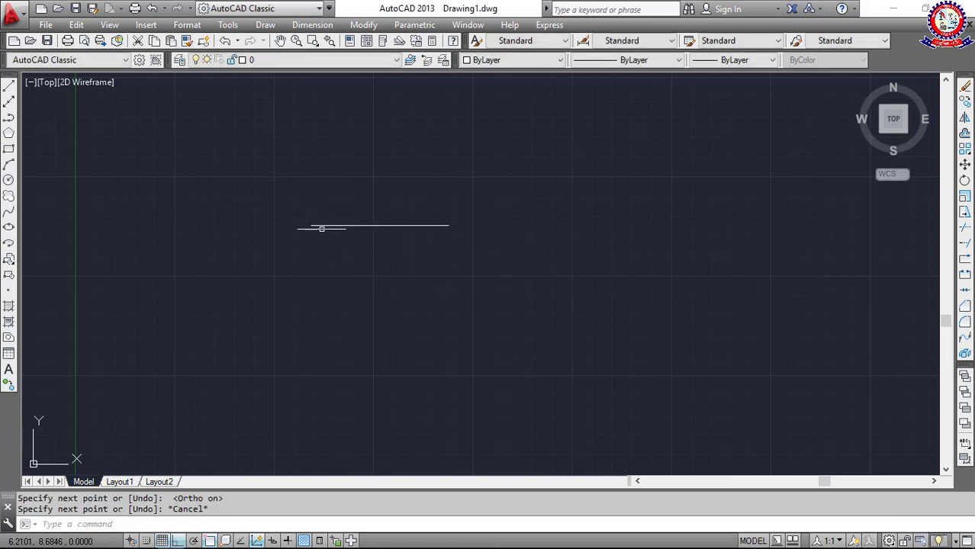
- Select the horizontal line to inspect its grips, then deselect it
{"action": "left_click", "coordinate": [312, 225]}
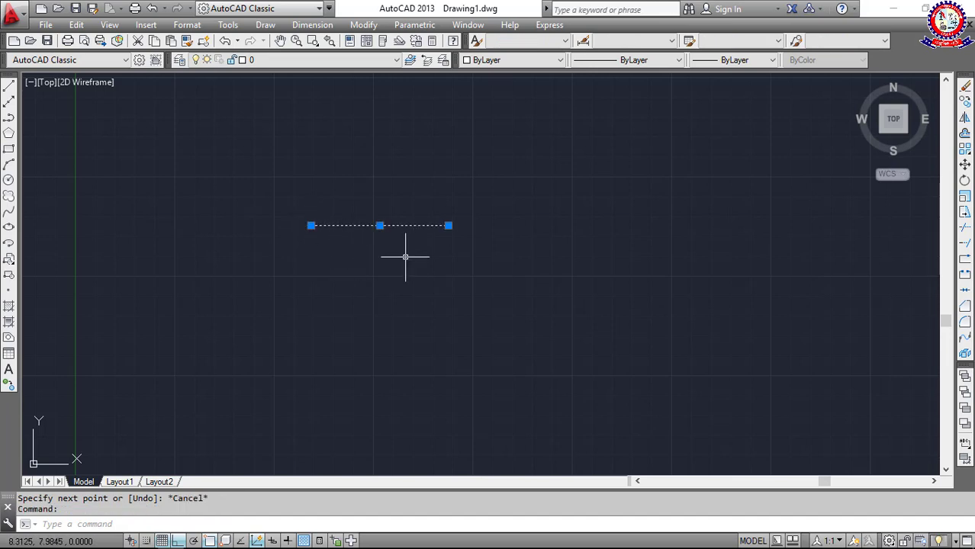
{"action": "mouse_move", "coordinate": [312, 225]}
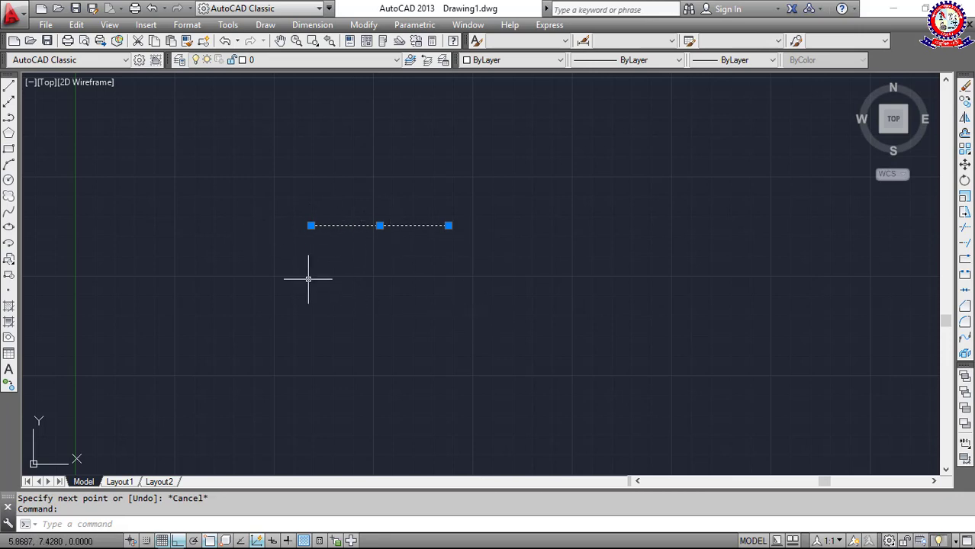
{"action": "key", "text": "Escape"}
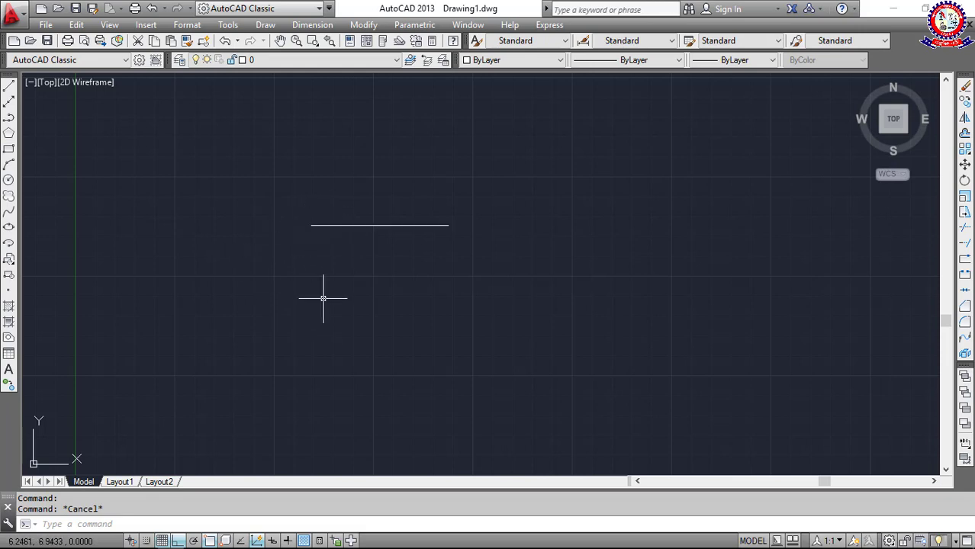
- Run the LIST command on the line and cancel it
{"action": "type", "text": "LI"}
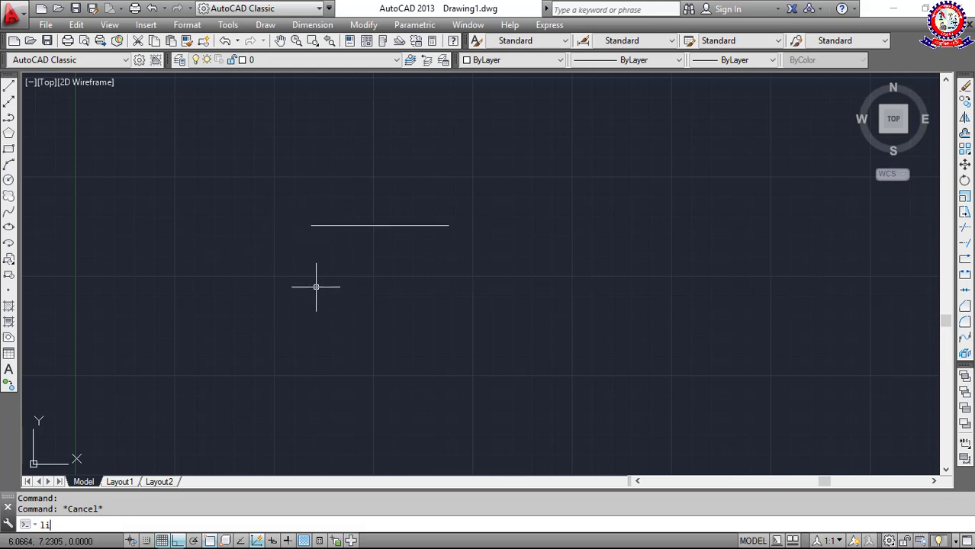
{"action": "key", "text": "Return"}
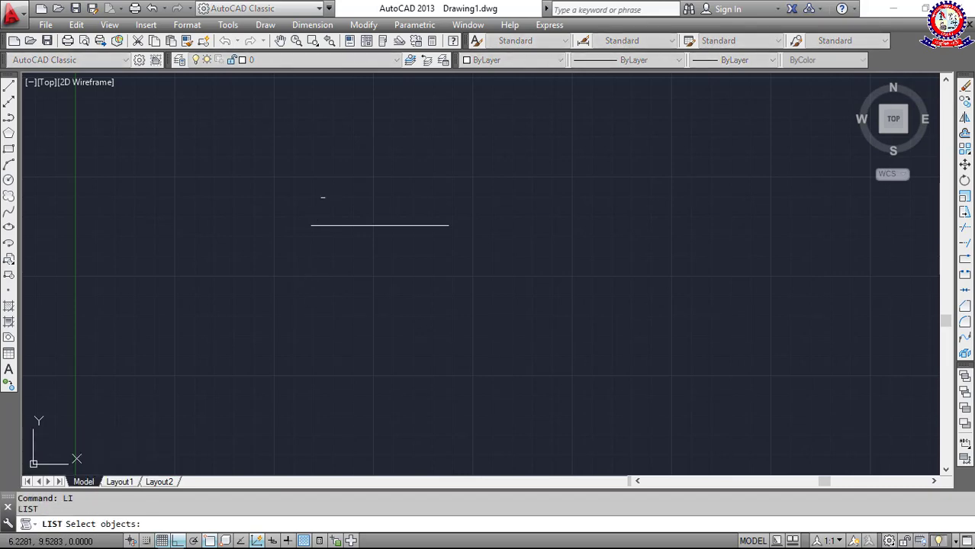
{"action": "key", "text": "Escape"}
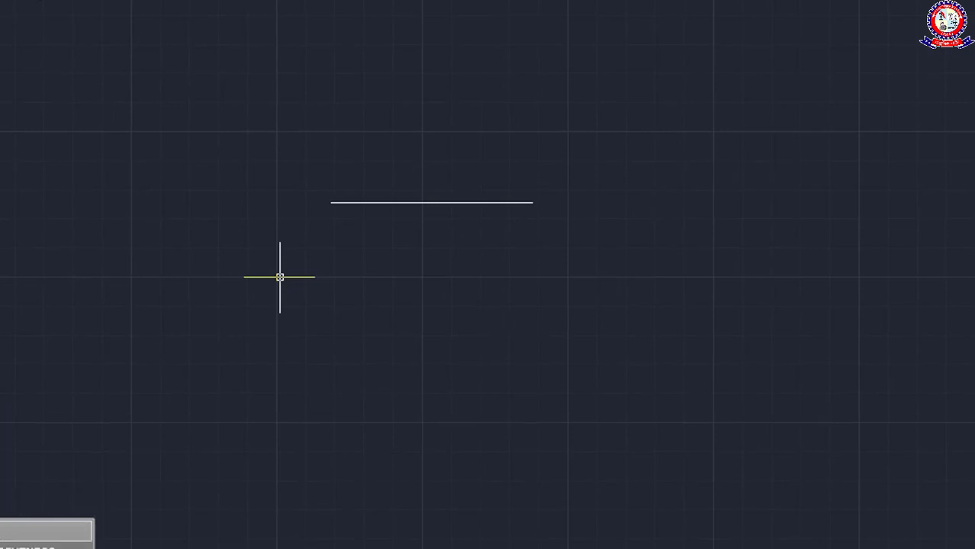
- Start a new line at a point tracked along the existing line's extension
{"action": "type", "text": "l"}
{"action": "key", "text": "Return"}
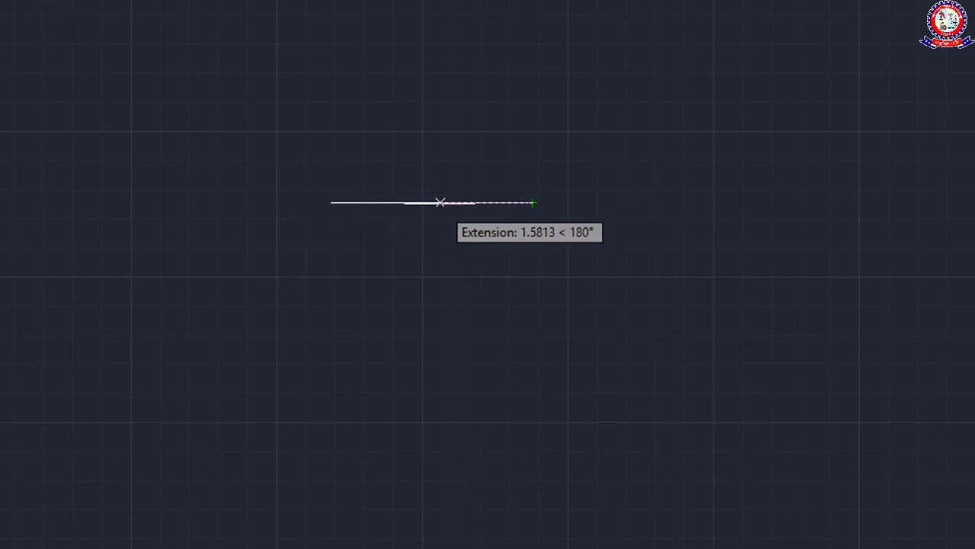
{"action": "left_click", "coordinate": [422, 202]}
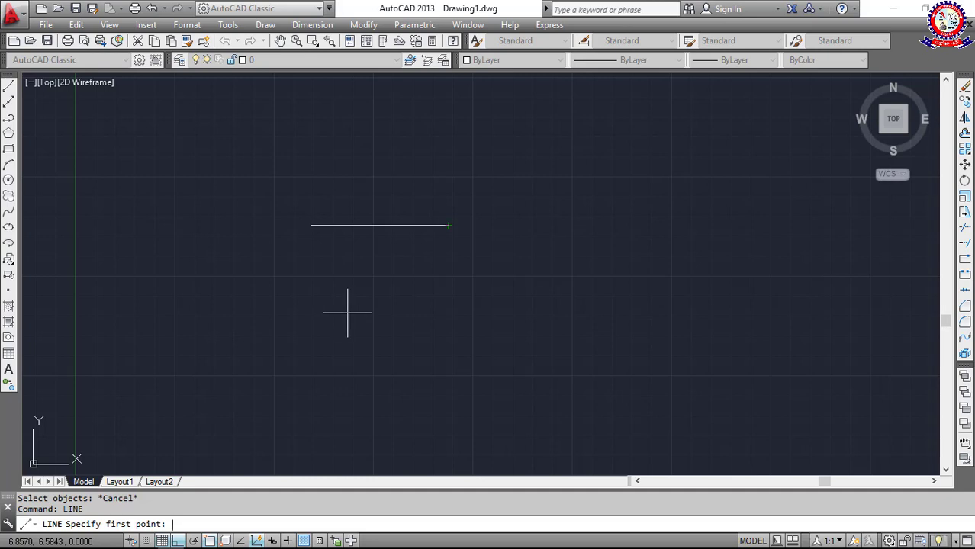
- End the LINE command and erase the horizontal line with a crossing window
{"action": "key", "text": "Escape"}
{"action": "key", "text": "Escape"}
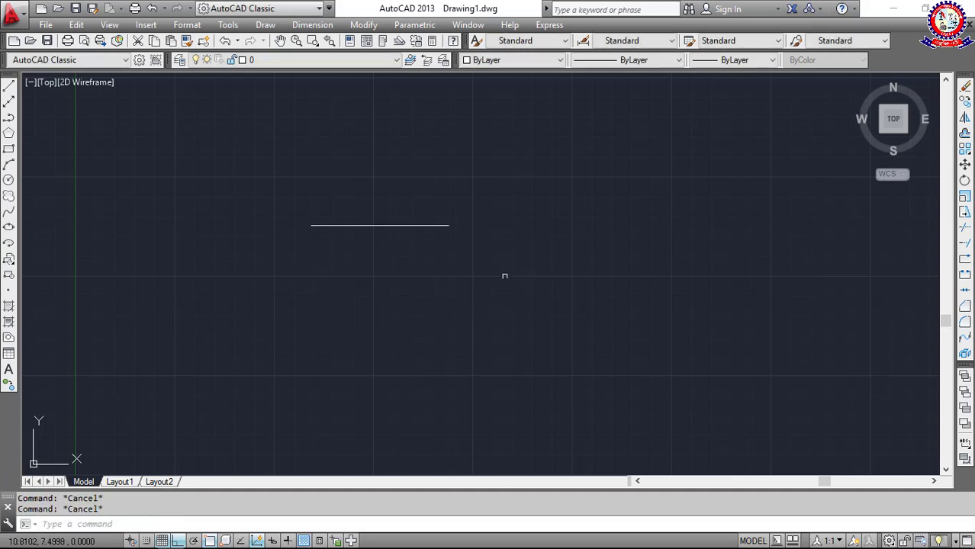
{"action": "left_click", "coordinate": [505, 274]}
{"action": "left_click", "coordinate": [249, 187]}
{"action": "key", "text": "Delete"}
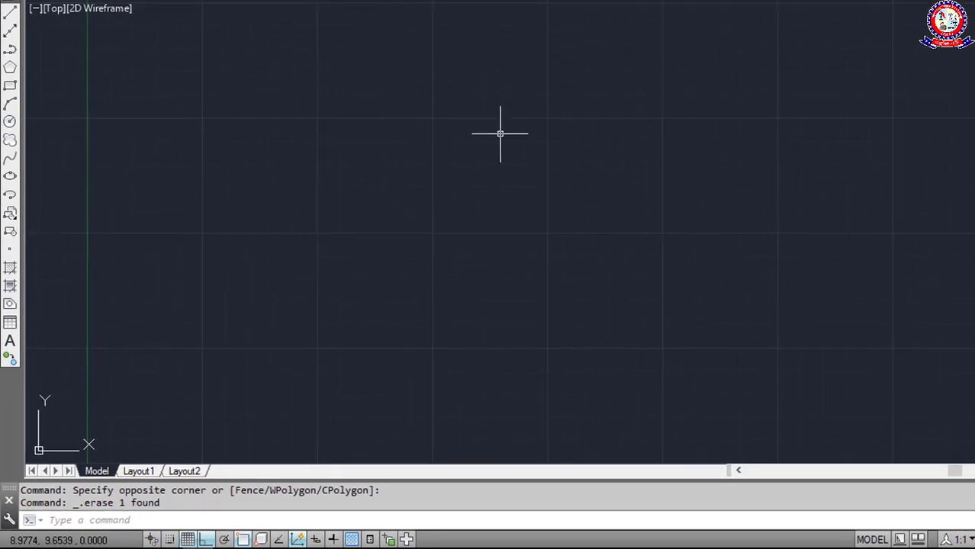
- Run GRIDSTYLE to reach its new-value prompt, currently 0
{"action": "type", "text": "GR"}
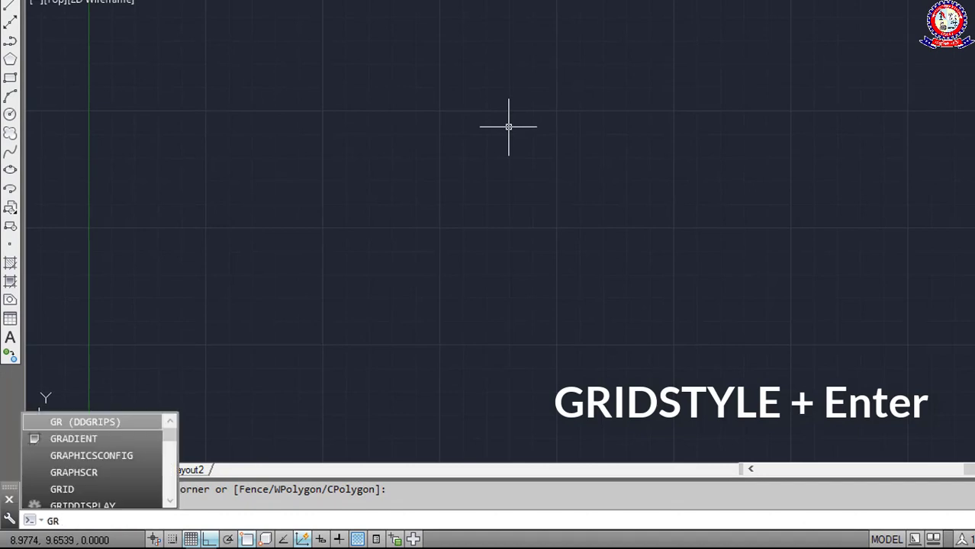
{"action": "type", "text": "ID"}
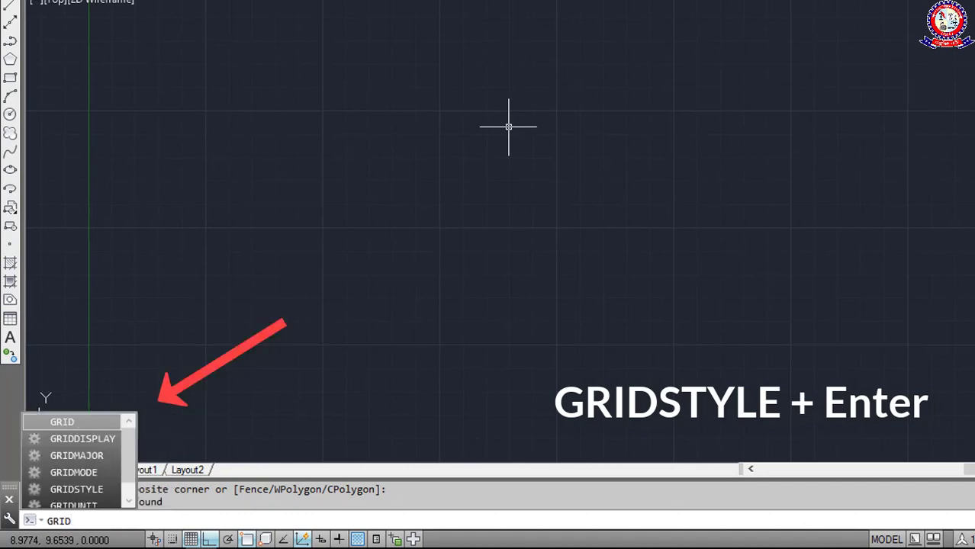
{"action": "type", "text": "Style"}
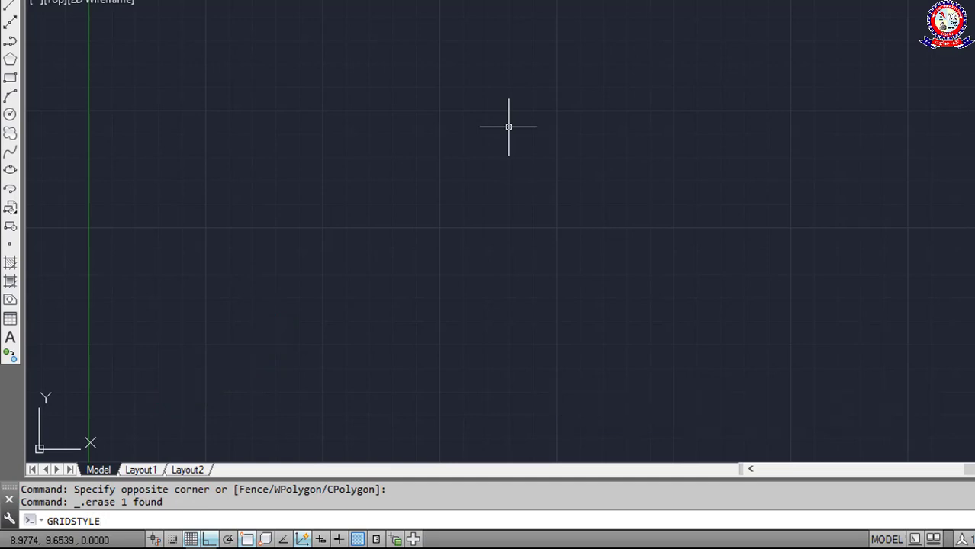
{"action": "key", "text": "Return"}
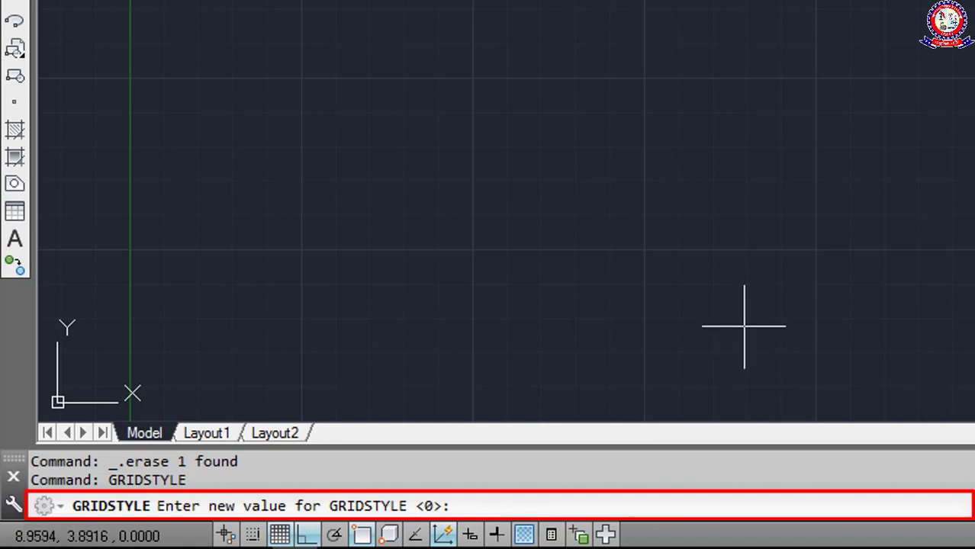
- Set GRIDSTYLE to 1 so the grid displays as dots
{"action": "type", "text": "1"}
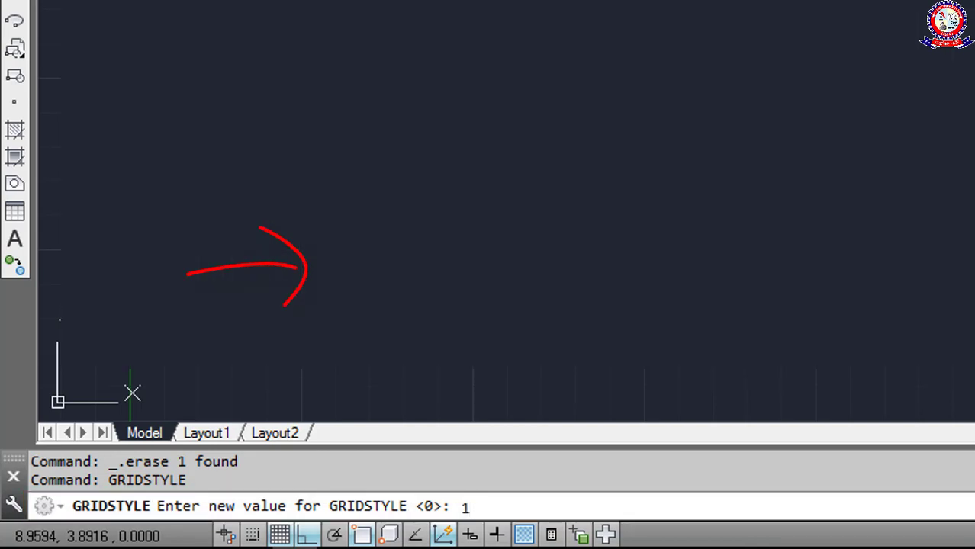
{"action": "key", "text": "Return"}
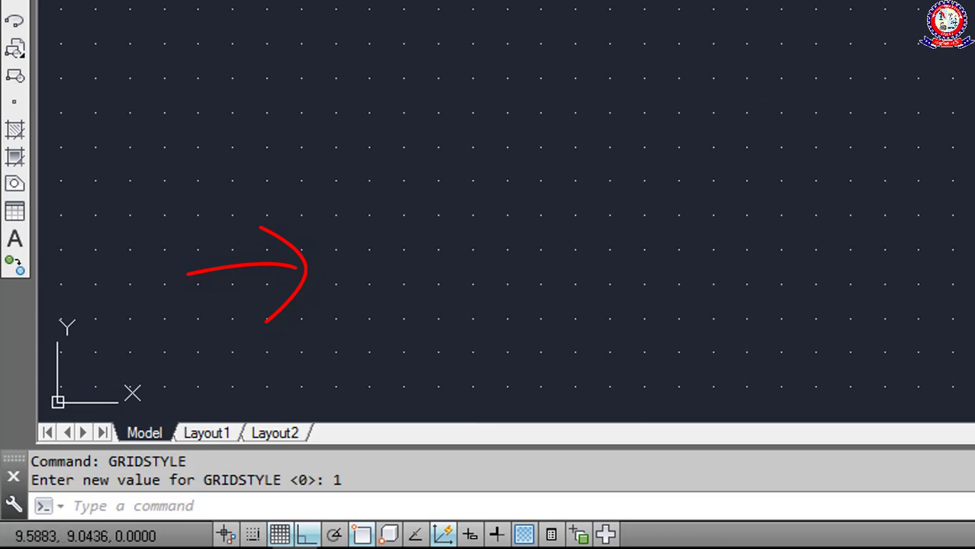
{"action": "scroll", "coordinate": [686, 4], "scroll_direction": "up", "scroll_amount": 4}
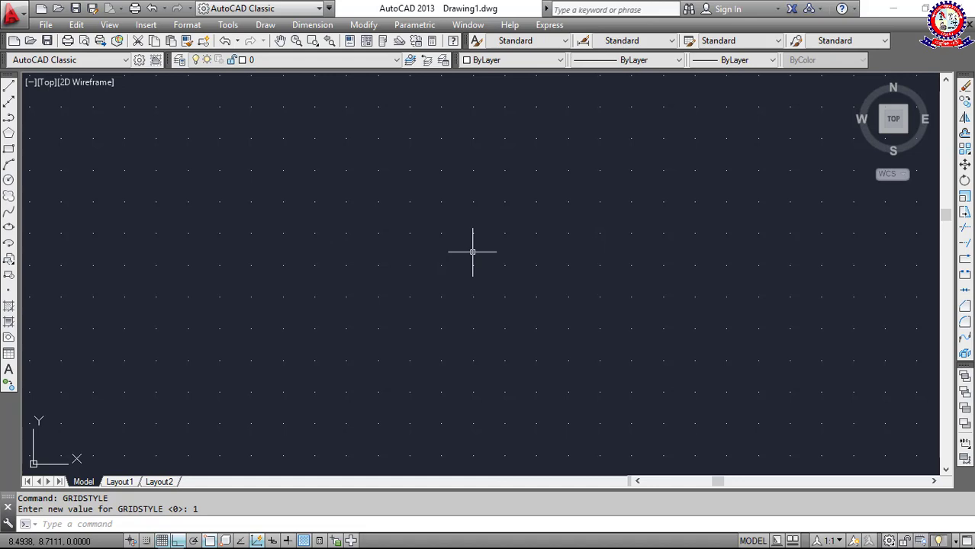
- Set GRIDSTYLE back to 0 so the grid displays as lines
{"action": "type", "text": "gridst"}
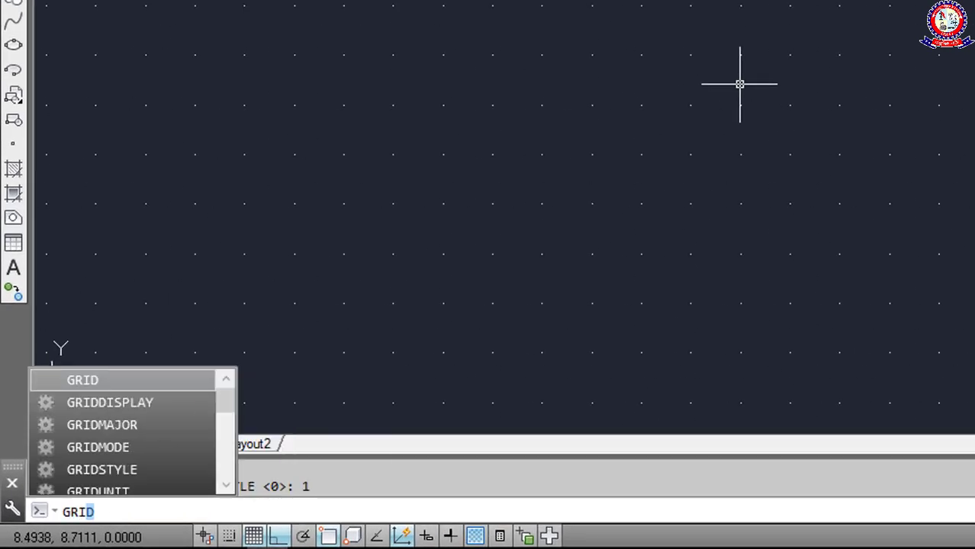
{"action": "type", "text": "yle"}
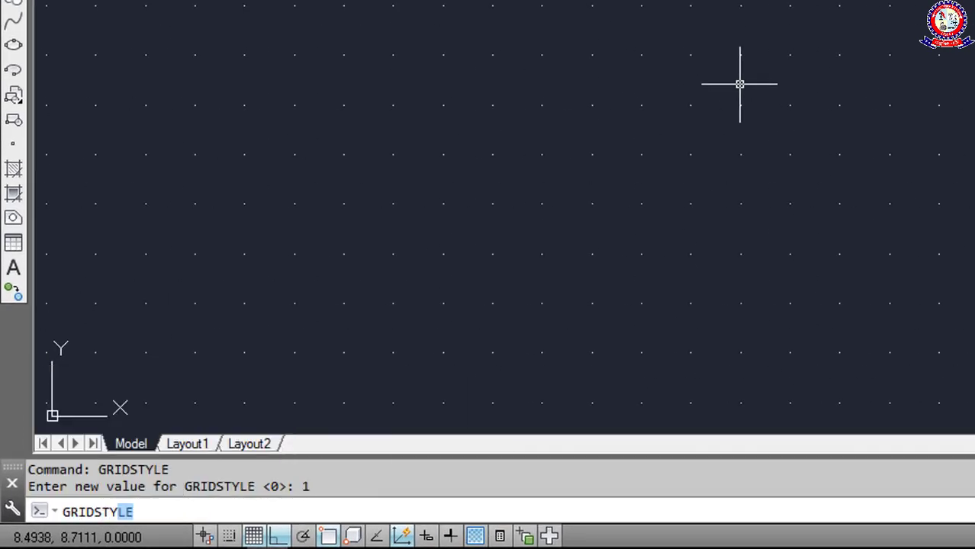
{"action": "key", "text": "Return"}
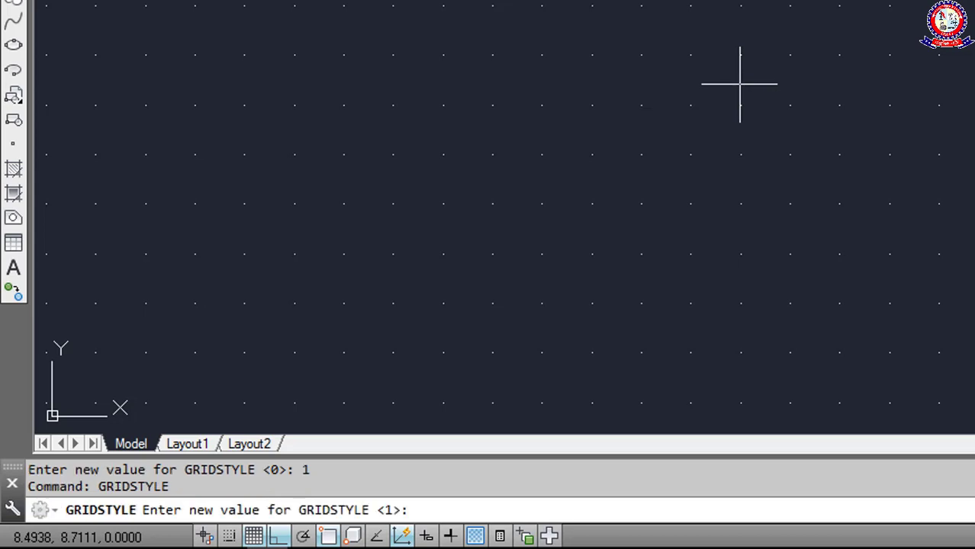
{"action": "type", "text": "0"}
{"action": "key", "text": "Return"}
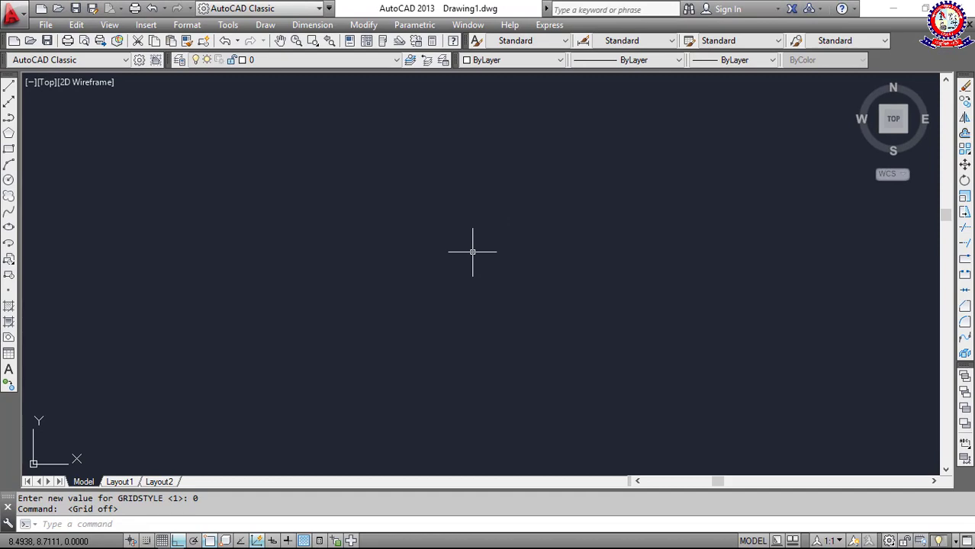
- Toggle the grid display off and on several times, finishing with the grid on
{"action": "key", "text": "F7"}
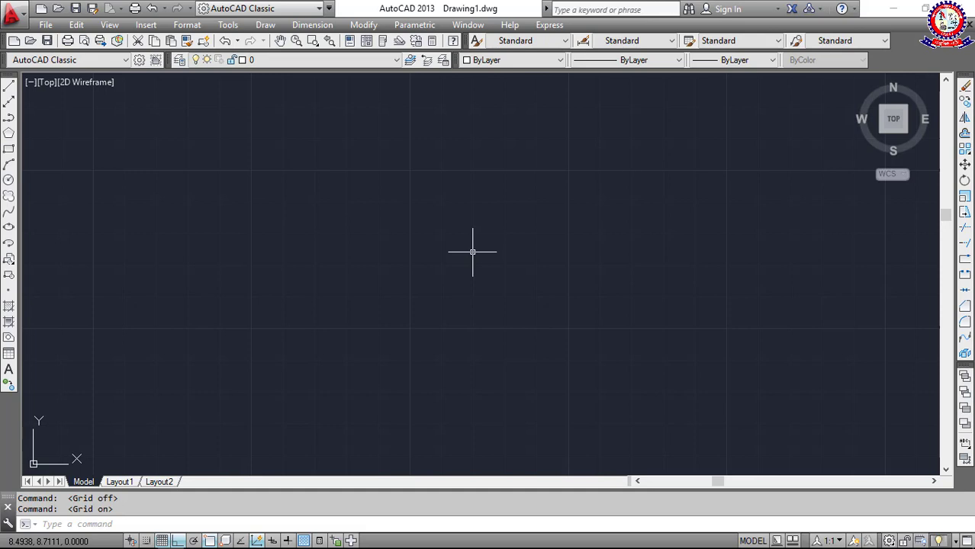
{"action": "key", "text": "F7"}
{"action": "key", "text": "F7"}
{"action": "key", "text": "F7"}
{"action": "key", "text": "F7"}
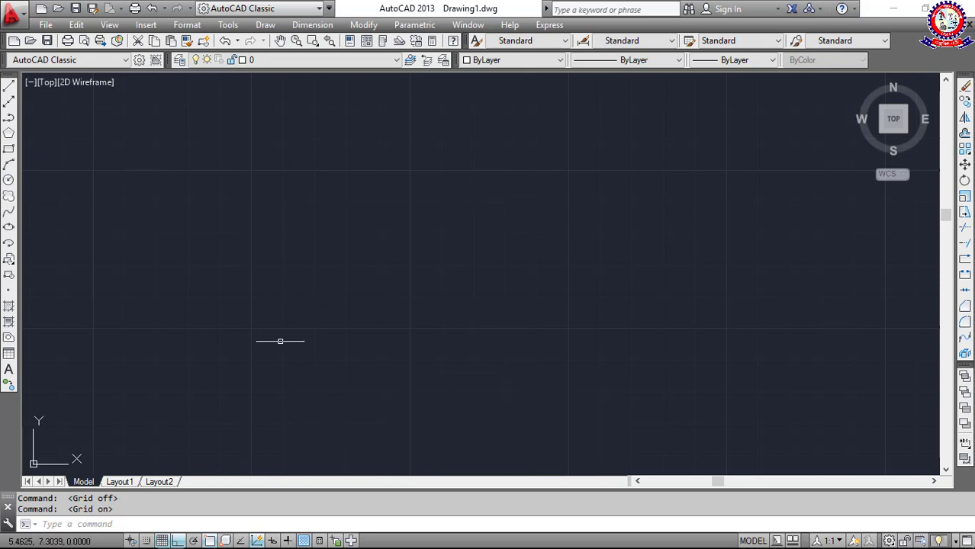
{"action": "left_click", "coordinate": [162, 540]}
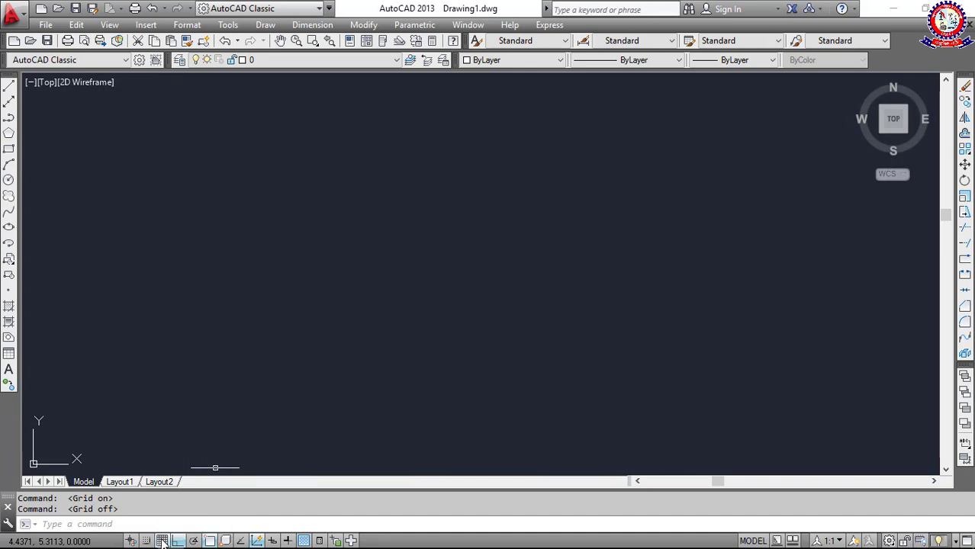
{"action": "left_click", "coordinate": [162, 540]}
{"action": "left_click", "coordinate": [162, 540]}
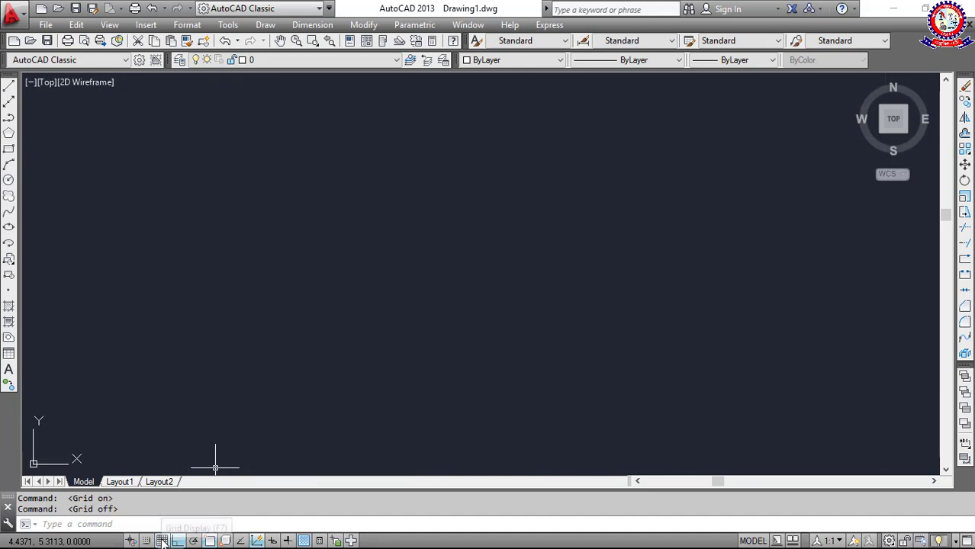
{"action": "left_click", "coordinate": [163, 540]}
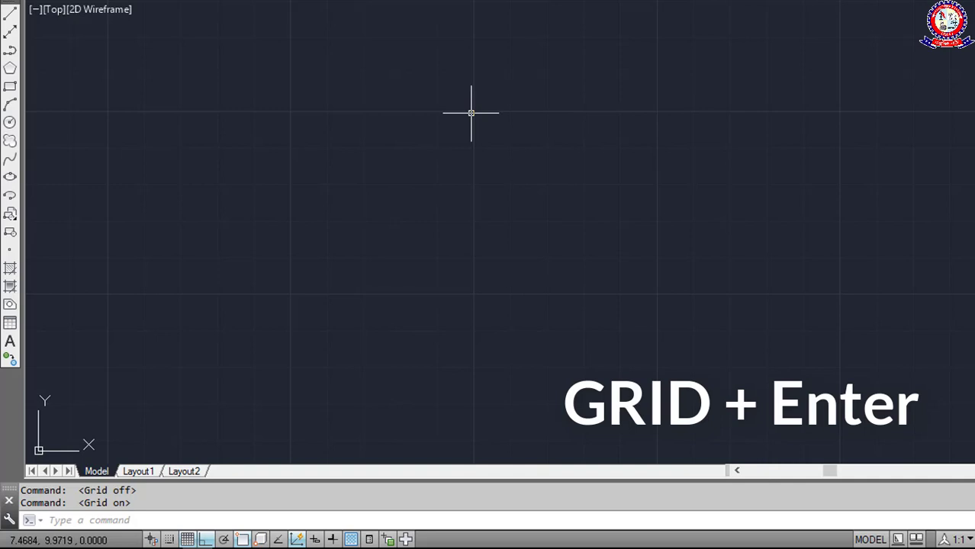
- Change the grid spacing from 0.5 to 1 with the GRID command
{"action": "type", "text": "GRi"}
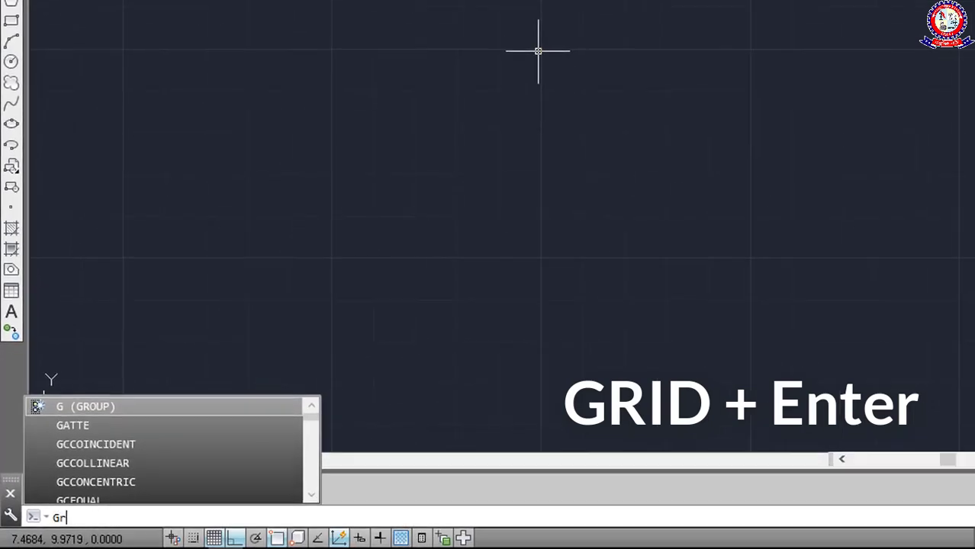
{"action": "type", "text": "d"}
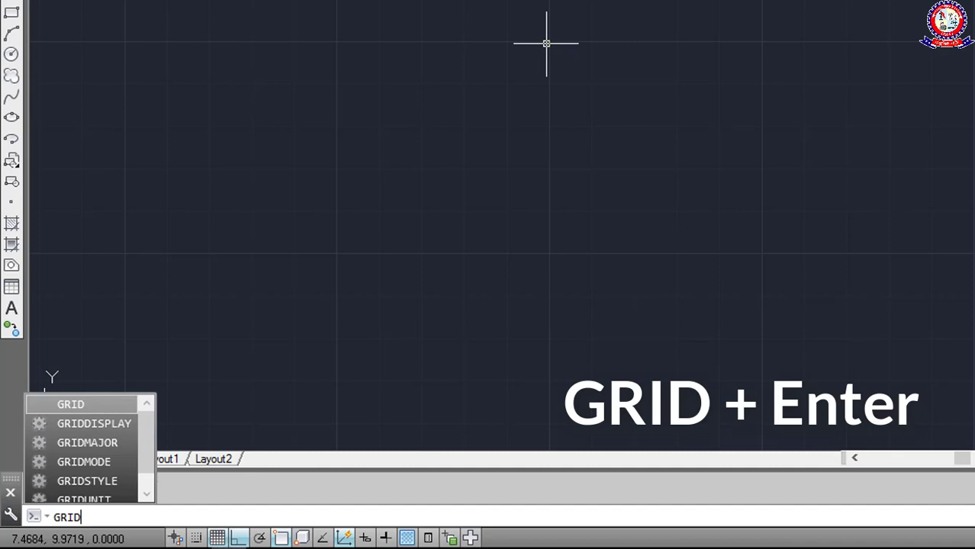
{"action": "key", "text": "Return"}
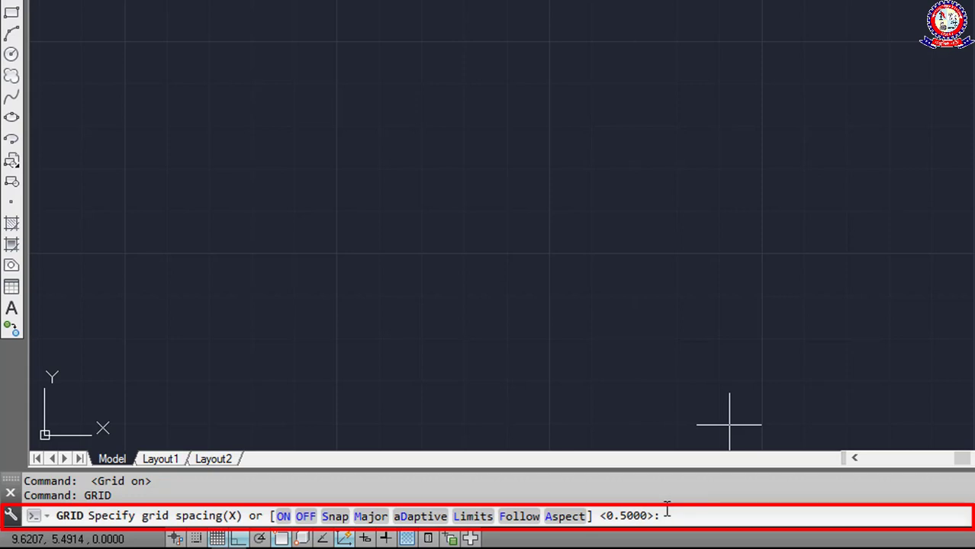
{"action": "type", "text": "1"}
{"action": "key", "text": "Return"}
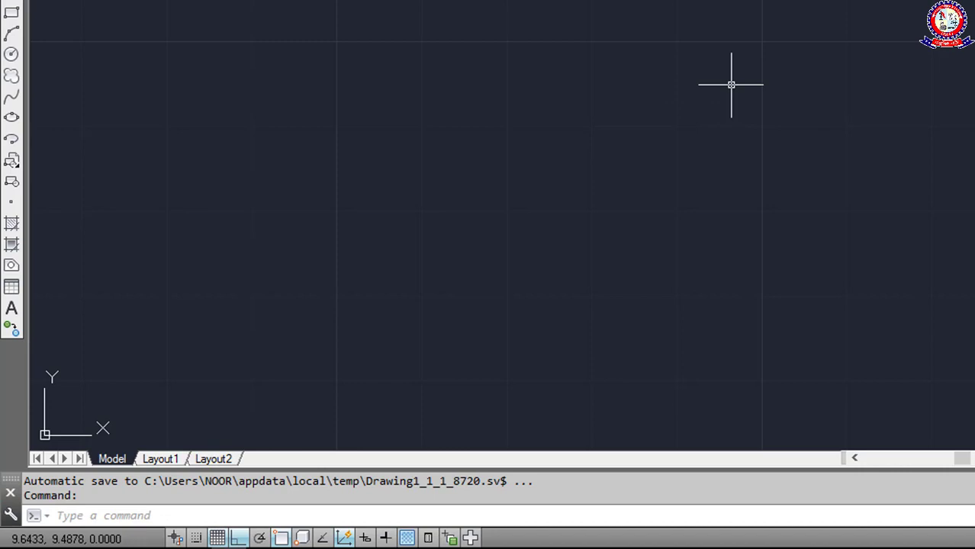
- Change the grid spacing from 1 back to 0.5 with the GRID command
{"action": "type", "text": "gri"}
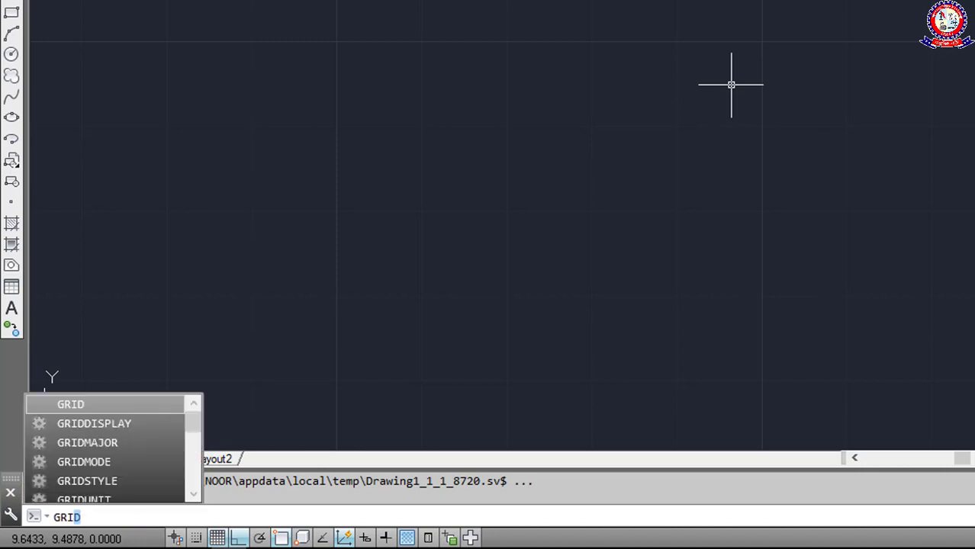
{"action": "type", "text": "d"}
{"action": "key", "text": "Return"}
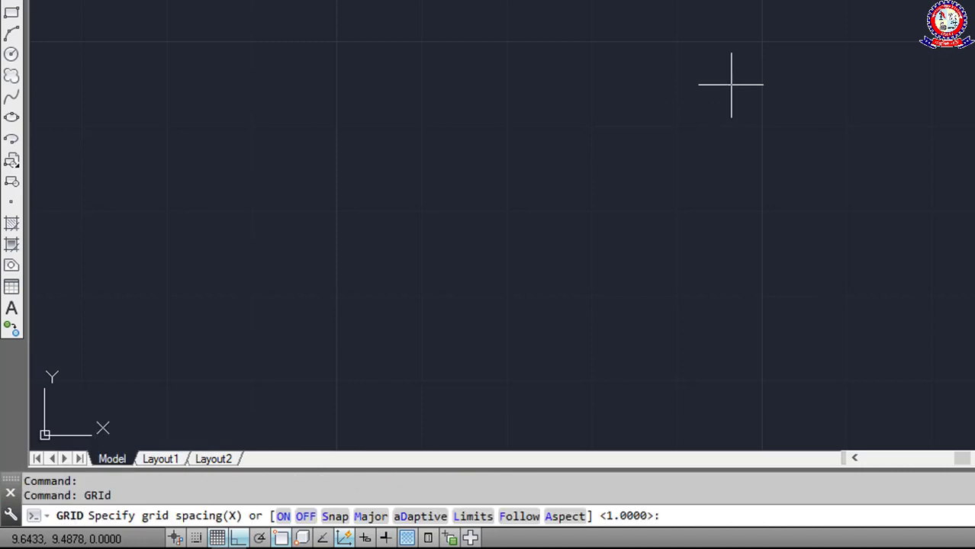
{"action": "type", "text": "0.5"}
{"action": "key", "text": "Return"}
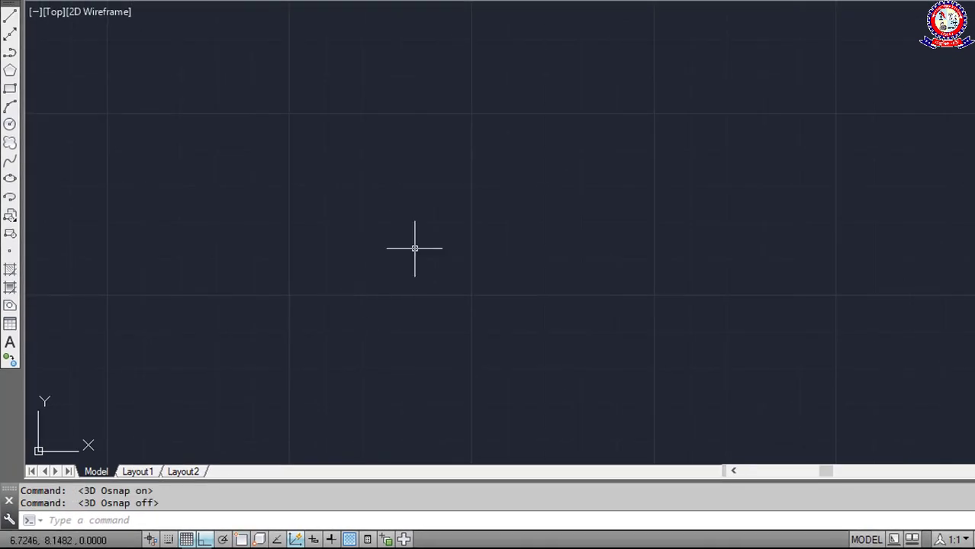
- Draw a closed square with LINE through four grid corners, with Ortho on, then end the command
{"action": "type", "text": "LI"}
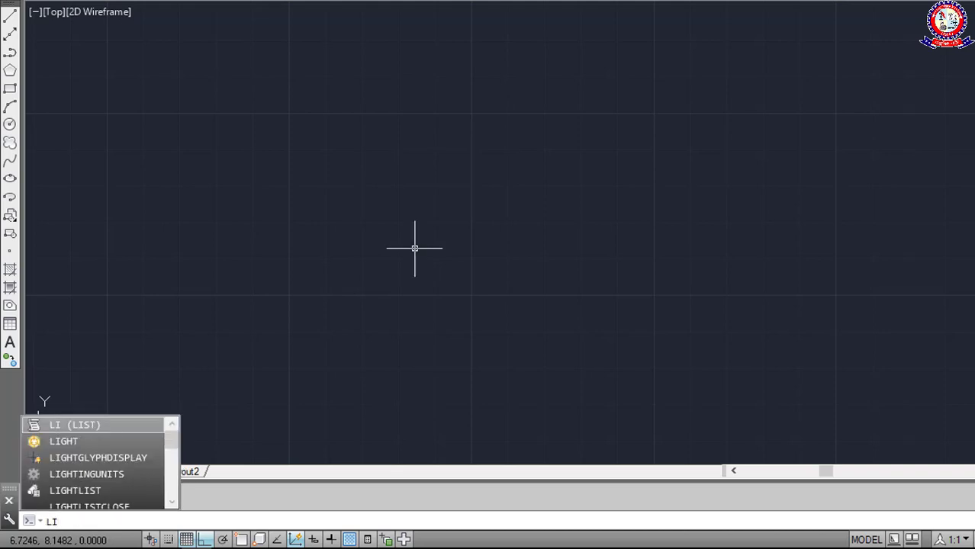
{"action": "type", "text": "NE"}
{"action": "key", "text": "Return"}
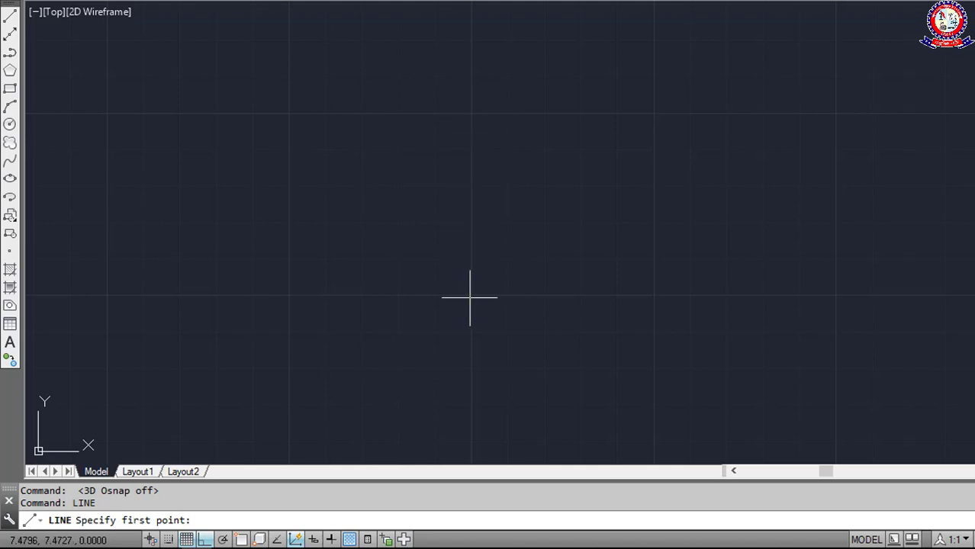
{"action": "left_click", "coordinate": [470, 114]}
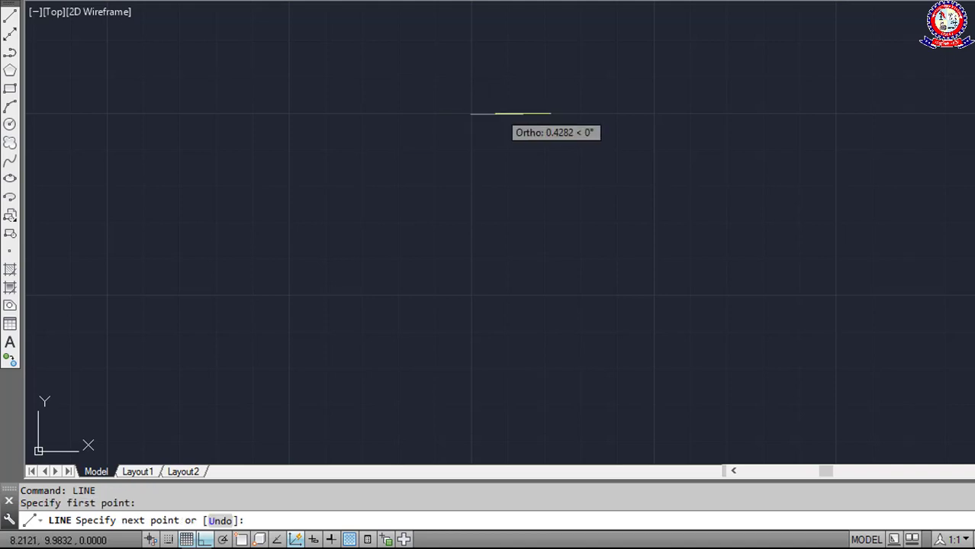
{"action": "left_click", "coordinate": [654, 113]}
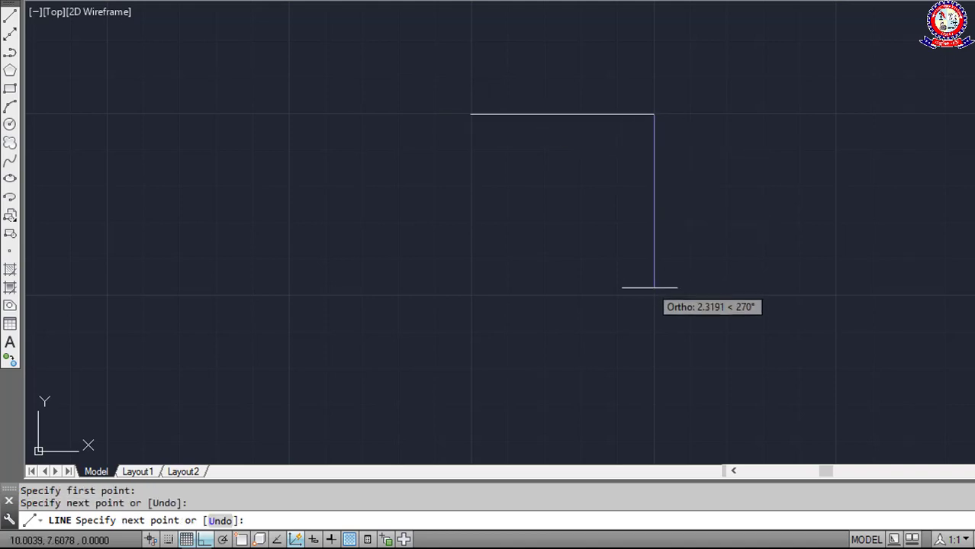
{"action": "left_click", "coordinate": [654, 296]}
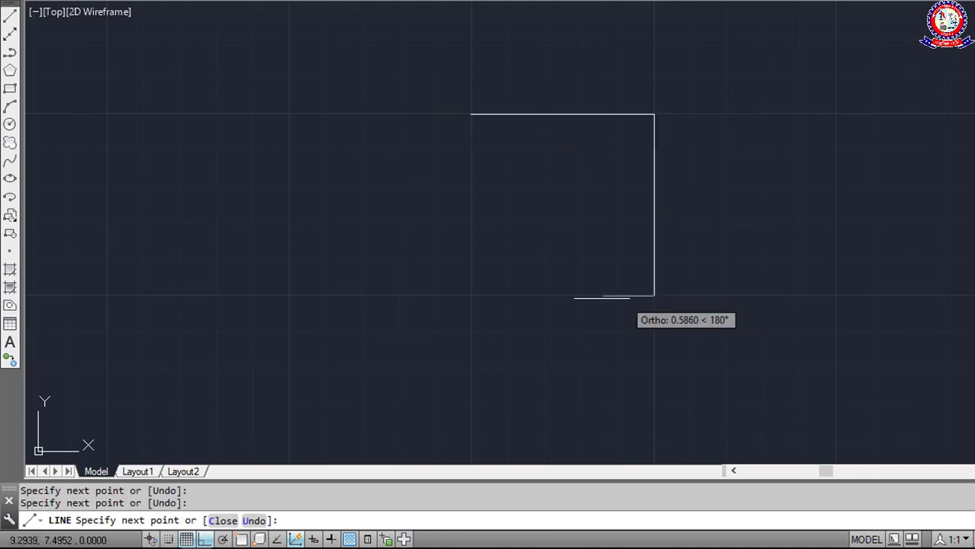
{"action": "left_click", "coordinate": [470, 296]}
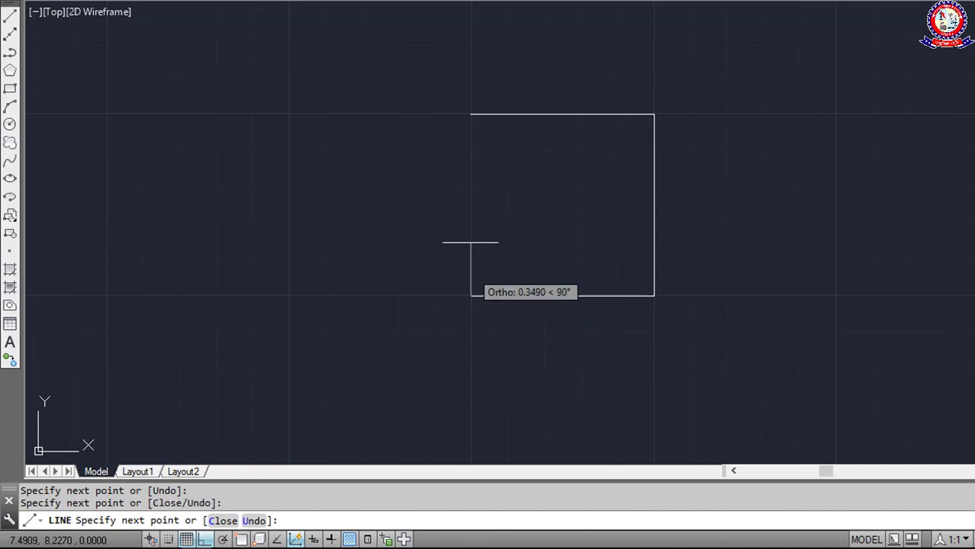
{"action": "left_click", "coordinate": [469, 116]}
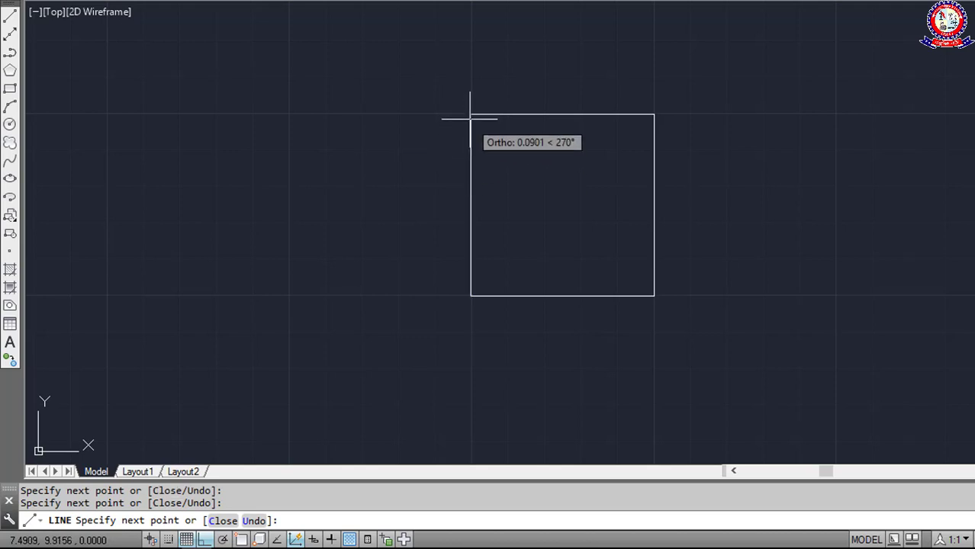
{"action": "left_click", "coordinate": [471, 114]}
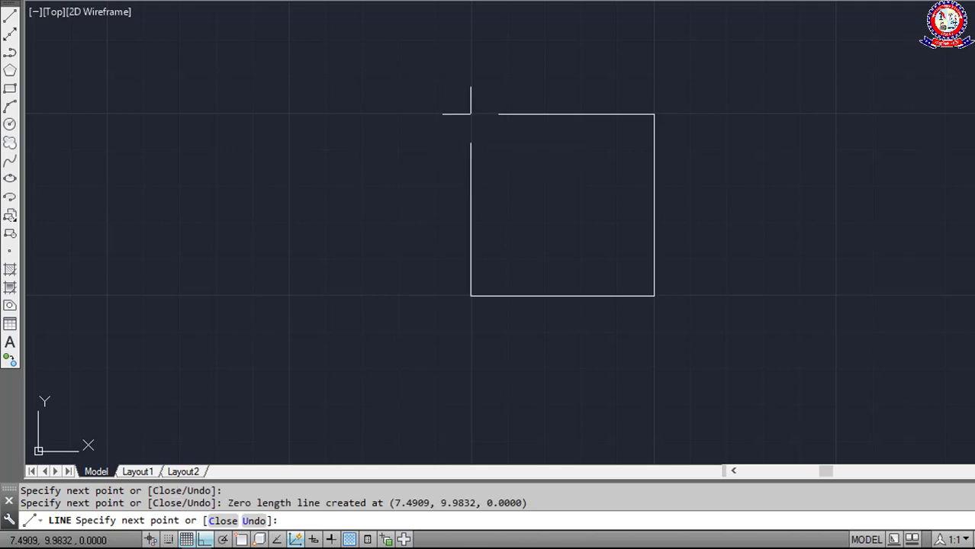
{"action": "right_click", "coordinate": [471, 115]}
{"action": "left_click", "coordinate": [446, 122]}
{"action": "key", "text": "Escape"}
- Zoom and pan the view to recentre the enlarged square
{"action": "scroll", "coordinate": [494, 135], "scroll_direction": "up", "scroll_amount": 4}
{"action": "scroll", "coordinate": [493, 135], "scroll_direction": "down", "scroll_amount": 2}
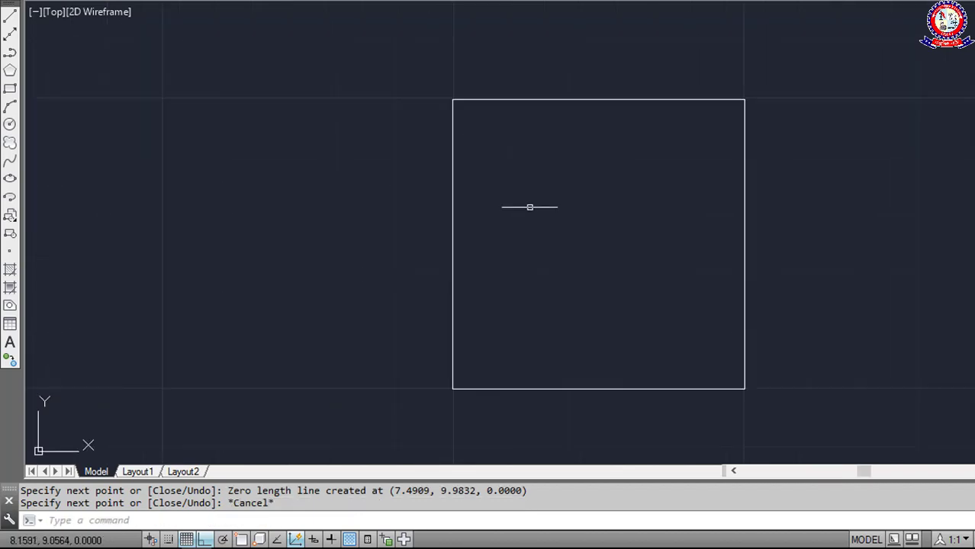
{"action": "middle_click_drag", "start_coordinate": [520, 220], "coordinate": [428, 219]}
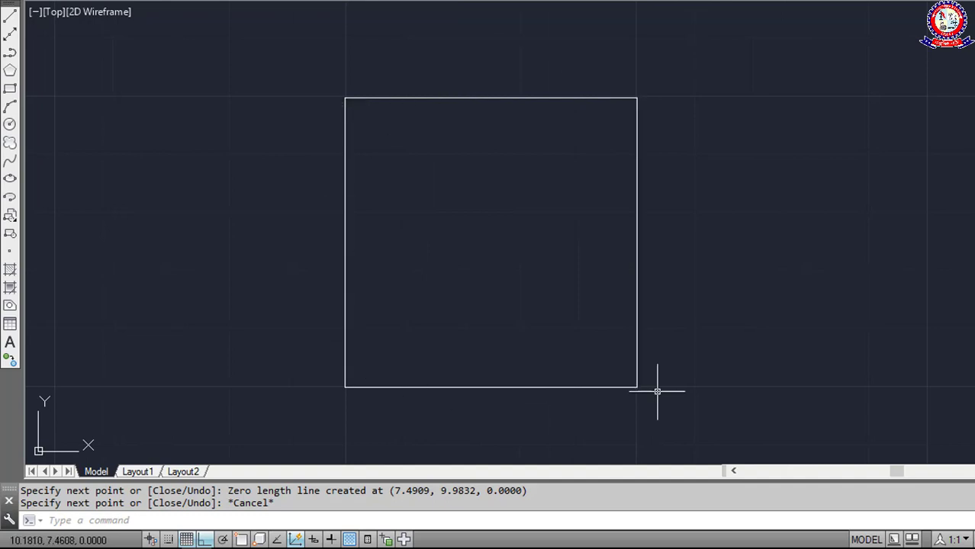
{"action": "scroll", "coordinate": [659, 386], "scroll_direction": "up", "scroll_amount": 2}
{"action": "middle_click_drag", "start_coordinate": [659, 387], "coordinate": [638, 349]}
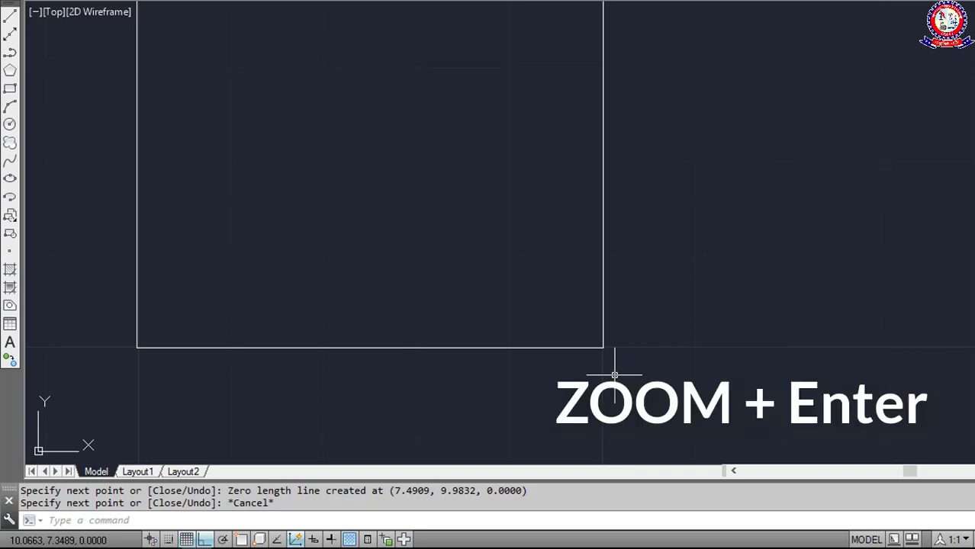
- Zoom a window tightly around the square's bottom-right corner using ZOOM
{"action": "type", "text": "zo"}
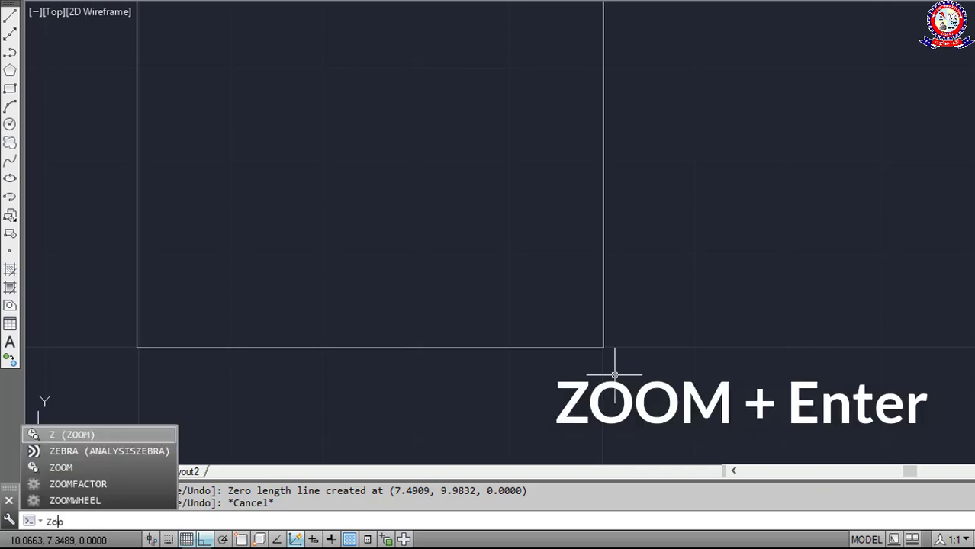
{"action": "type", "text": "o"}
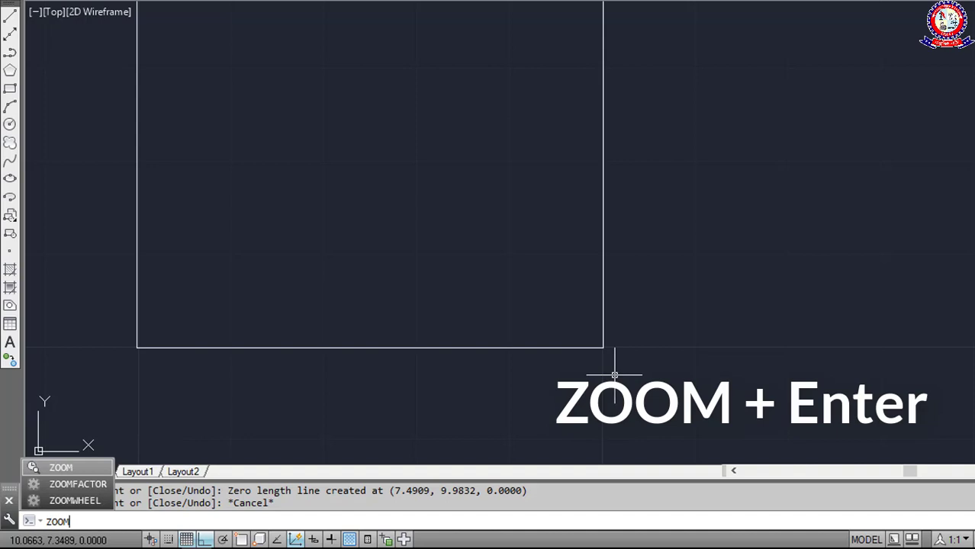
{"action": "type", "text": "m"}
{"action": "key", "text": "Return"}
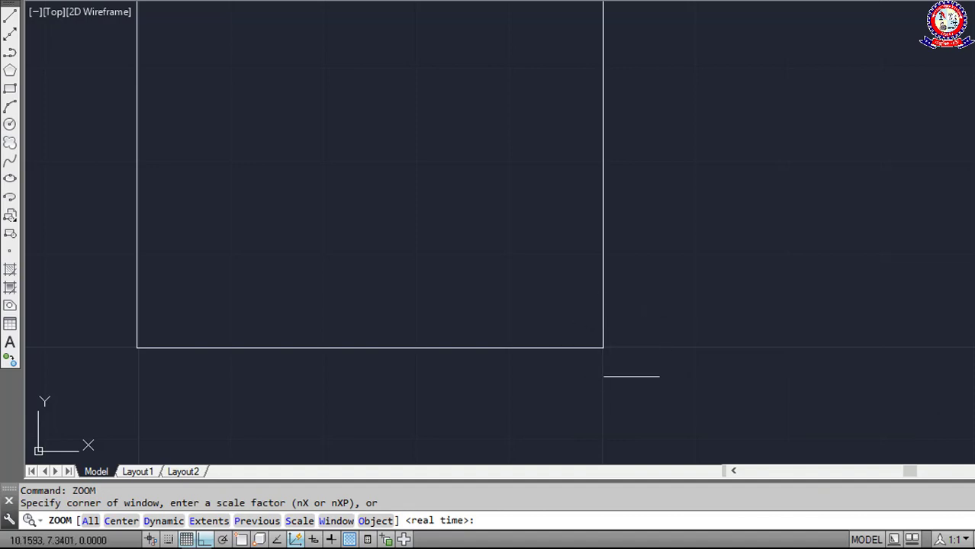
{"action": "left_click", "coordinate": [624, 366]}
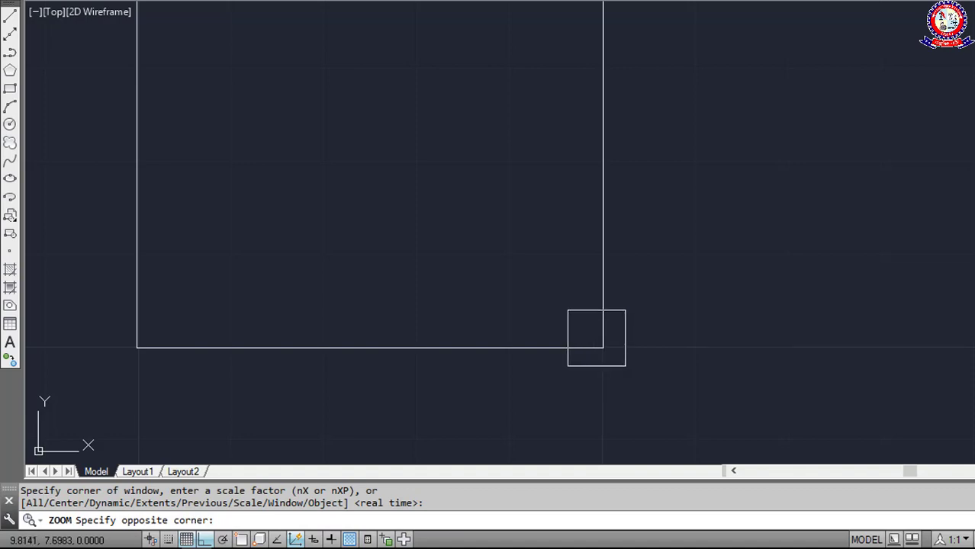
{"action": "left_click", "coordinate": [567, 311]}
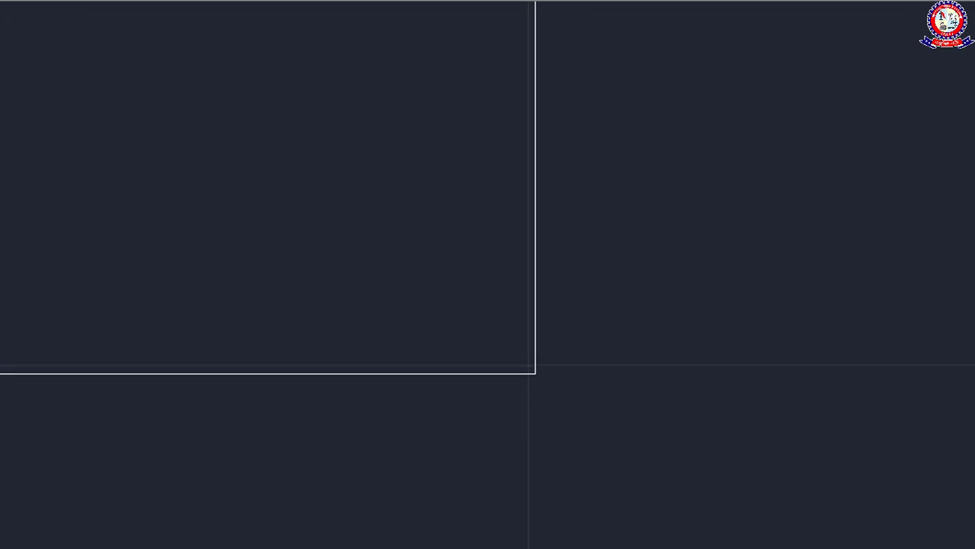
- Scroll out until the whole square and surrounding grid are visible
{"action": "scroll", "coordinate": [1, 2], "scroll_direction": "down", "scroll_amount": 1}
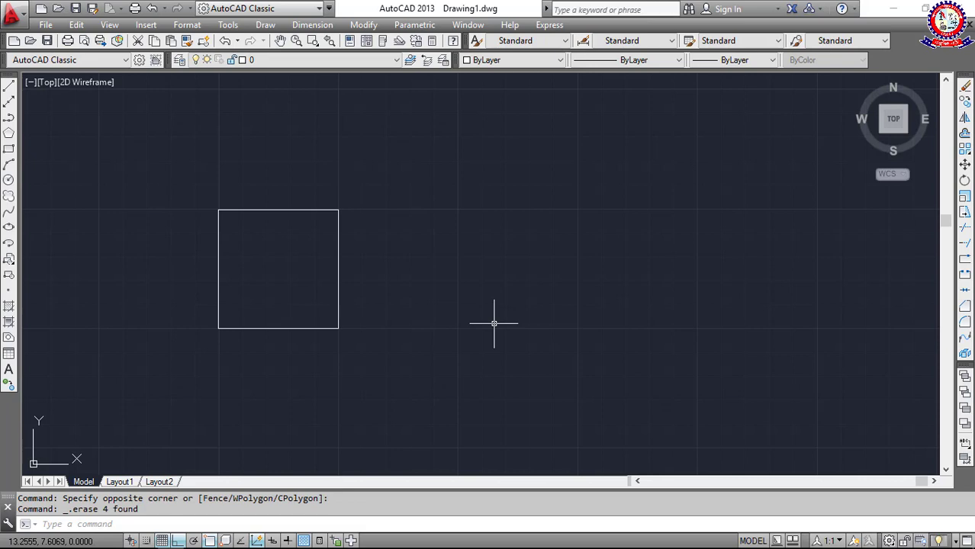
- Set the snap spacing to 1 with the SNAP command
{"action": "type", "text": "Sna"}
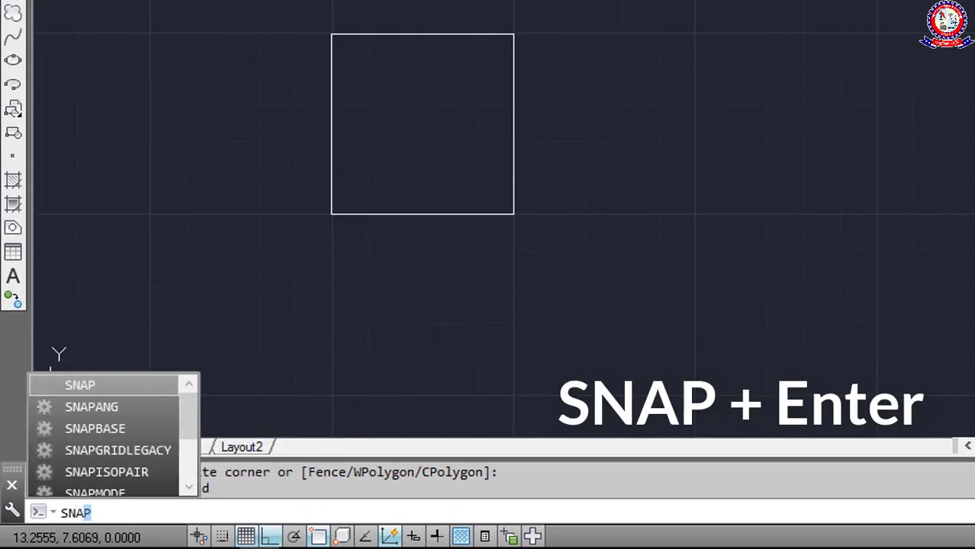
{"action": "type", "text": "P"}
{"action": "key", "text": "Return"}
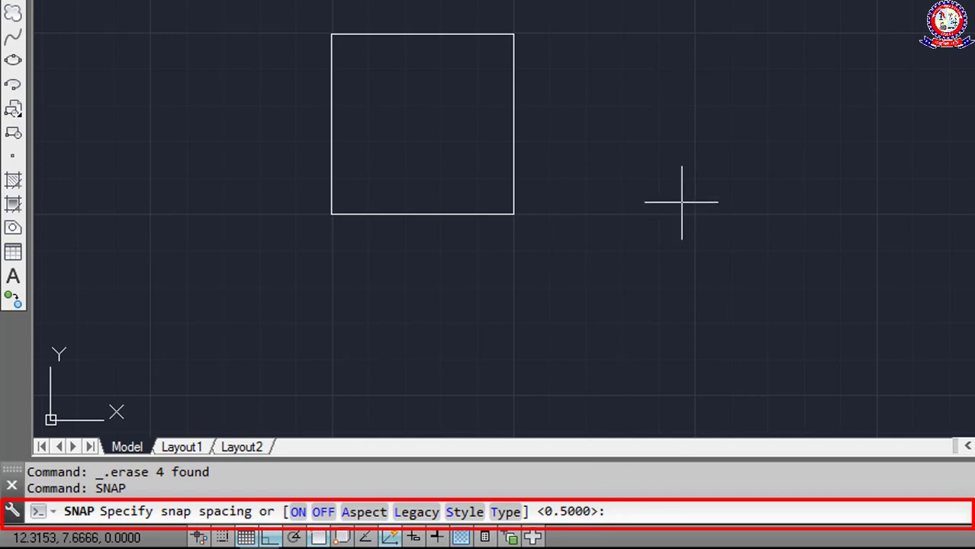
{"action": "type", "text": "1"}
{"action": "key", "text": "Return"}
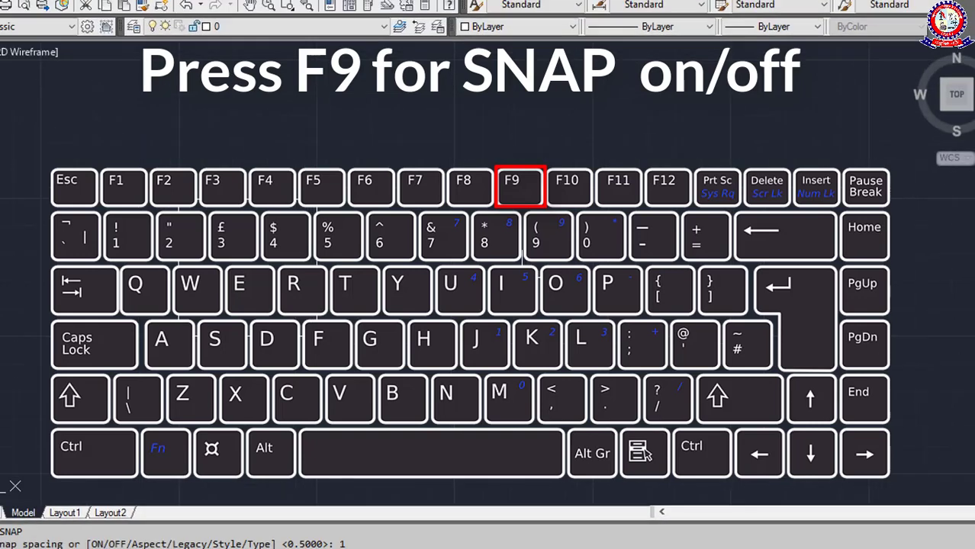
- Start a new LINE, zoom in, then cancel it without drawing anything
{"action": "type", "text": "L"}
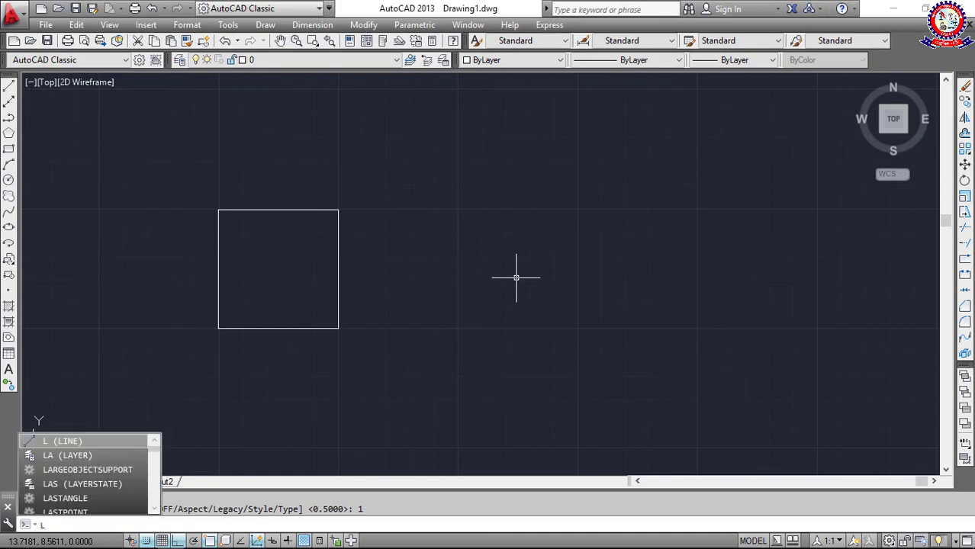
{"action": "type", "text": "Ine"}
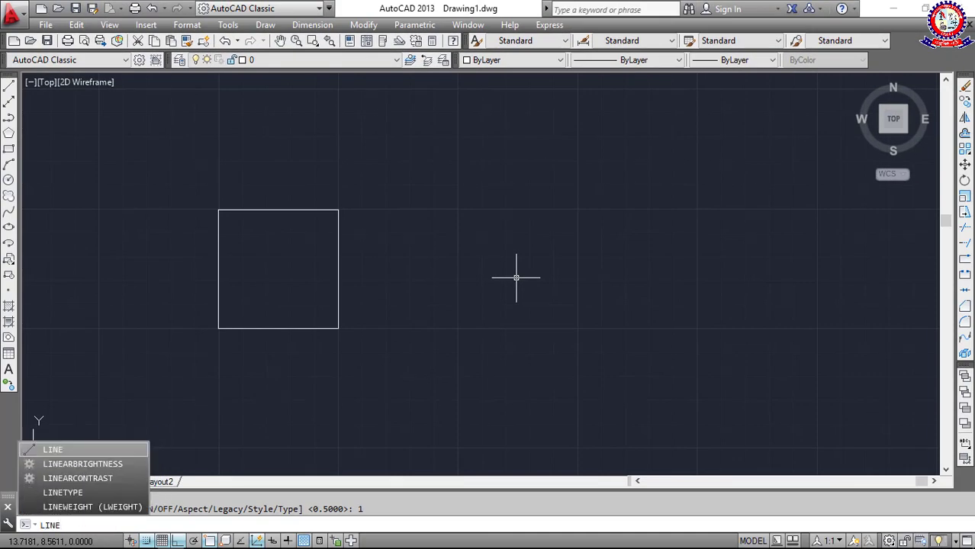
{"action": "key", "text": "Return"}
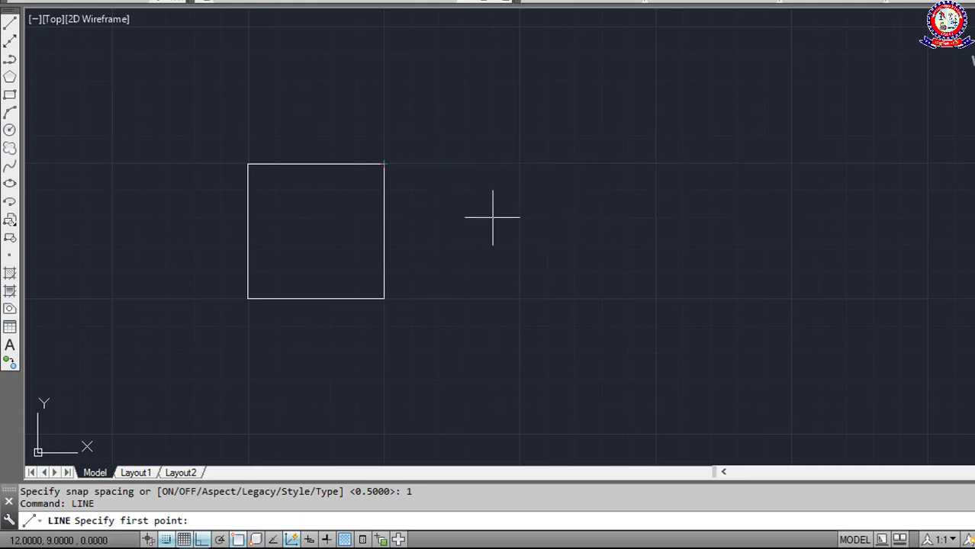
{"action": "scroll", "coordinate": [492, 216], "scroll_direction": "up", "scroll_amount": 5}
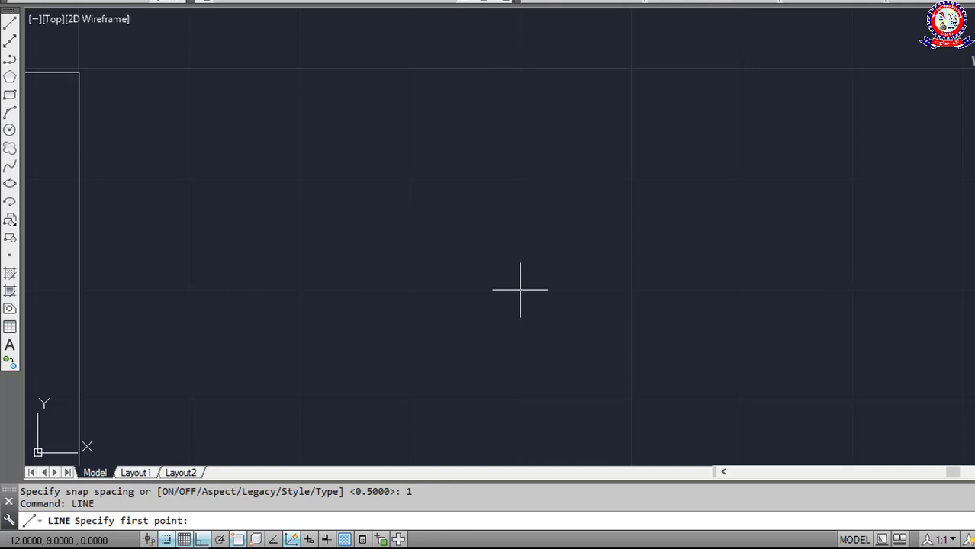
{"action": "type", "text": "sn"}
{"action": "key", "text": "BackSpace"}
{"action": "key", "text": "BackSpace"}
{"action": "key", "text": "Escape"}
{"action": "key", "text": "Escape"}
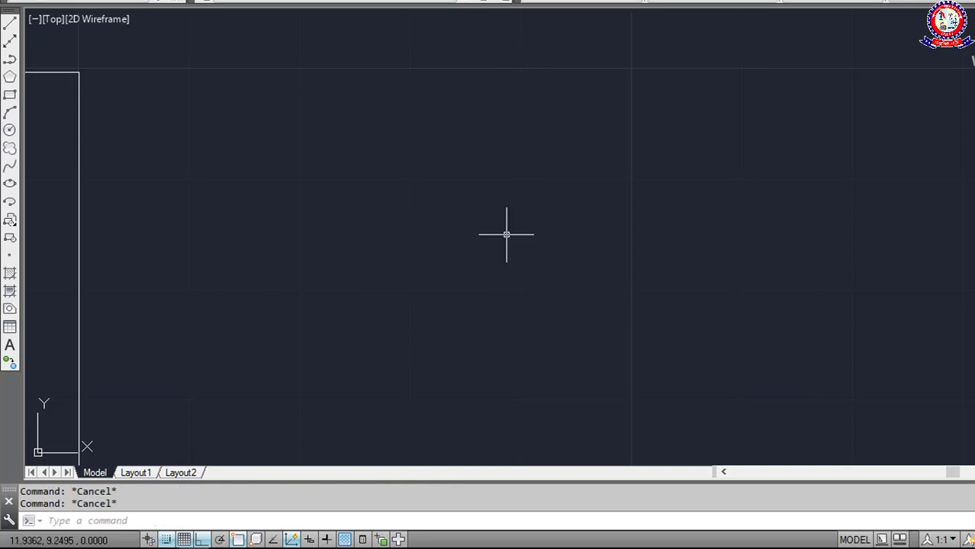
- Change the snap spacing to 0.5 via SNAP, then start LINE for the next square
{"action": "type", "text": "line"}
{"action": "key", "text": "BackSpace"}
{"action": "key", "text": "BackSpace"}
{"action": "key", "text": "BackSpace"}
{"action": "key", "text": "BackSpace"}
{"action": "type", "text": "snap"}
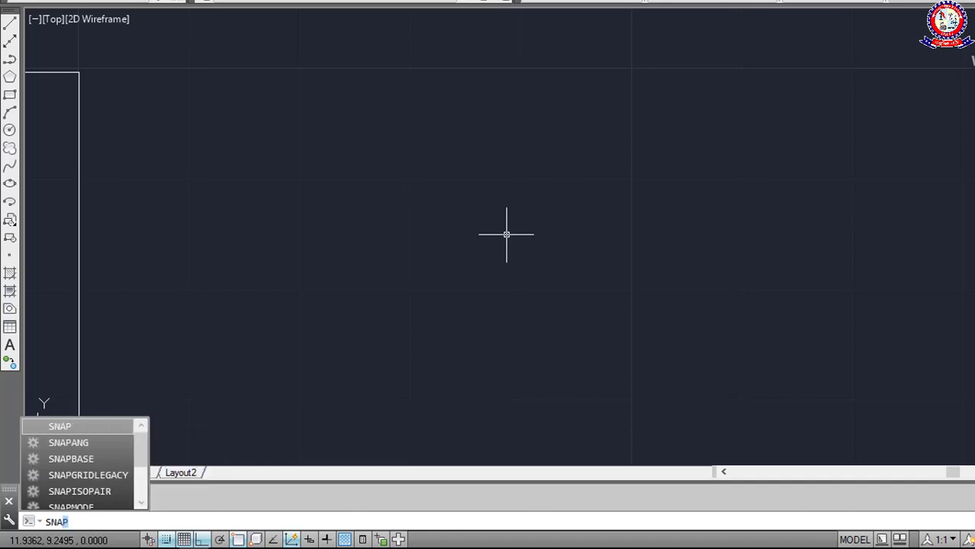
{"action": "key", "text": "Return"}
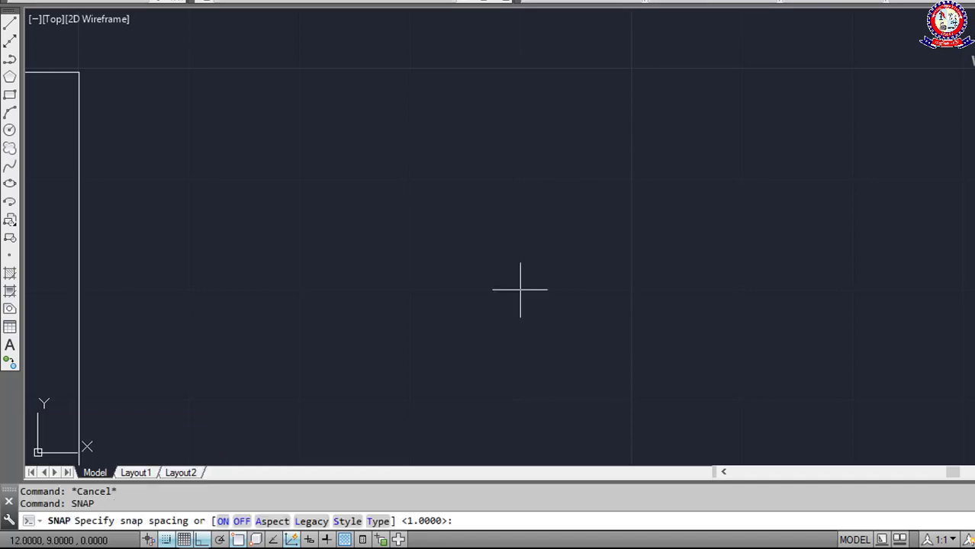
{"action": "type", "text": "0.5"}
{"action": "key", "text": "Return"}
{"action": "type", "text": "line"}
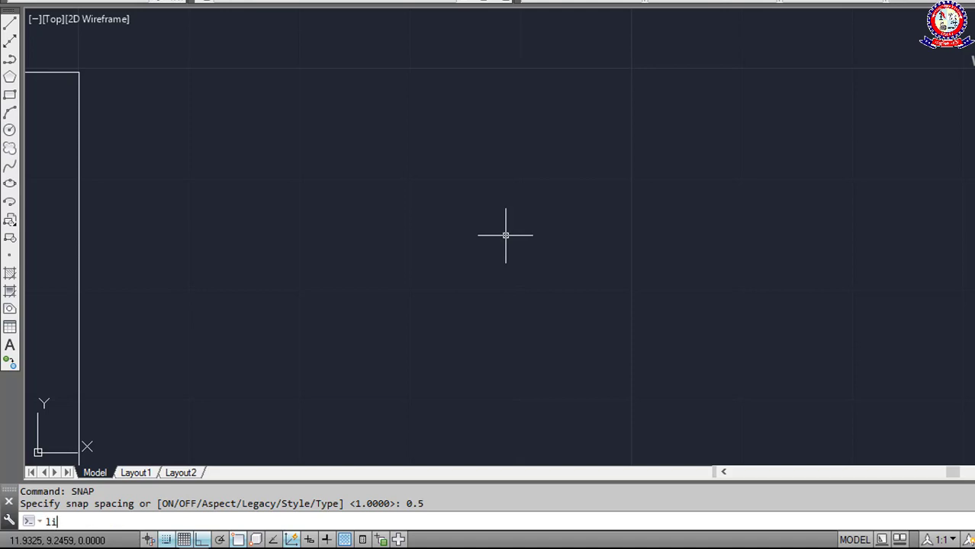
{"action": "key", "text": "Return"}
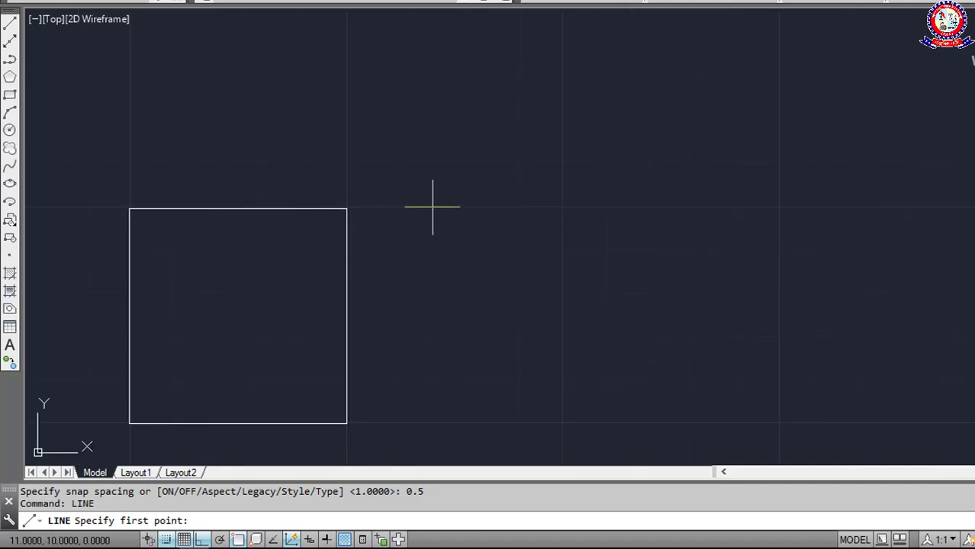
- Draw a closed 2.5-unit square right of the first, corners on 0.5 snap points
{"action": "left_click", "coordinate": [562, 206]}
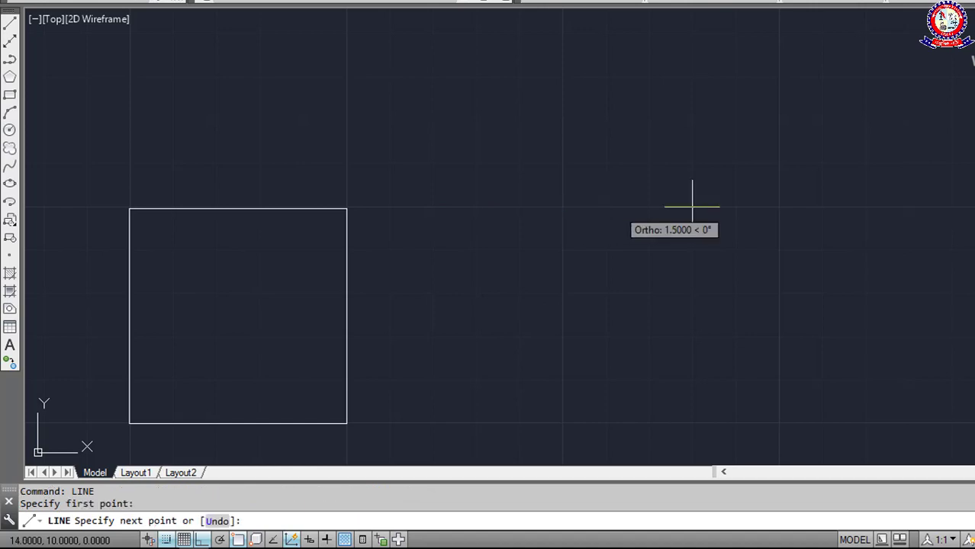
{"action": "left_click", "coordinate": [779, 206]}
{"action": "left_click", "coordinate": [779, 423]}
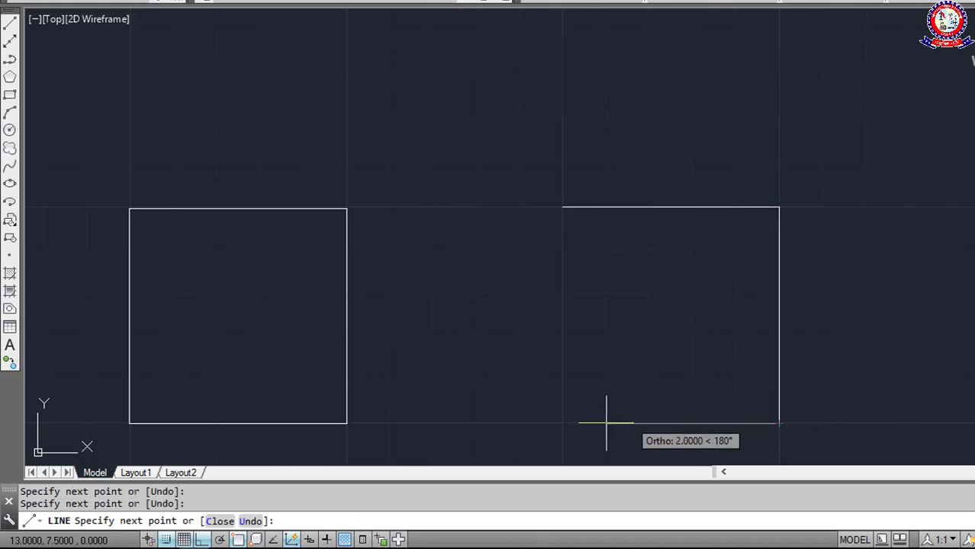
{"action": "left_click", "coordinate": [562, 423]}
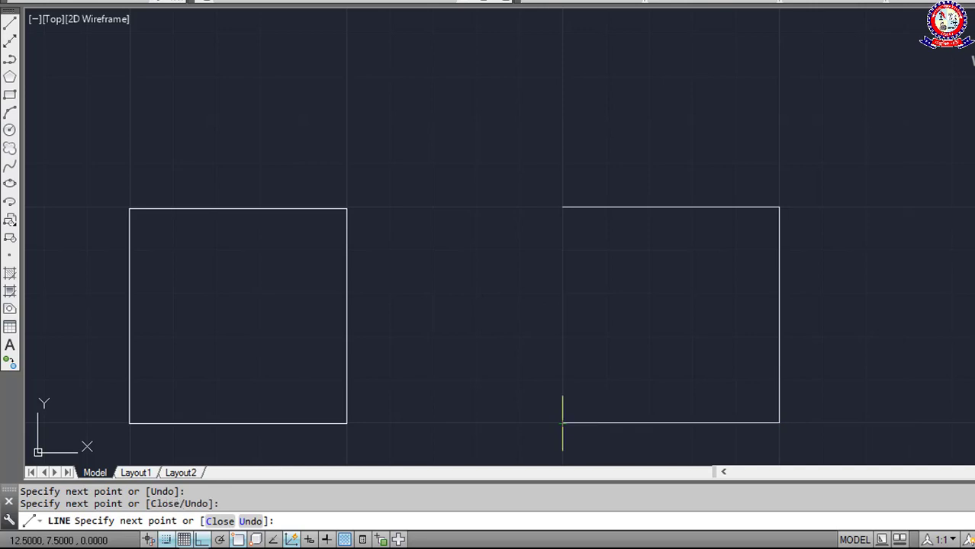
{"action": "left_click", "coordinate": [562, 206]}
{"action": "key", "text": "Escape"}
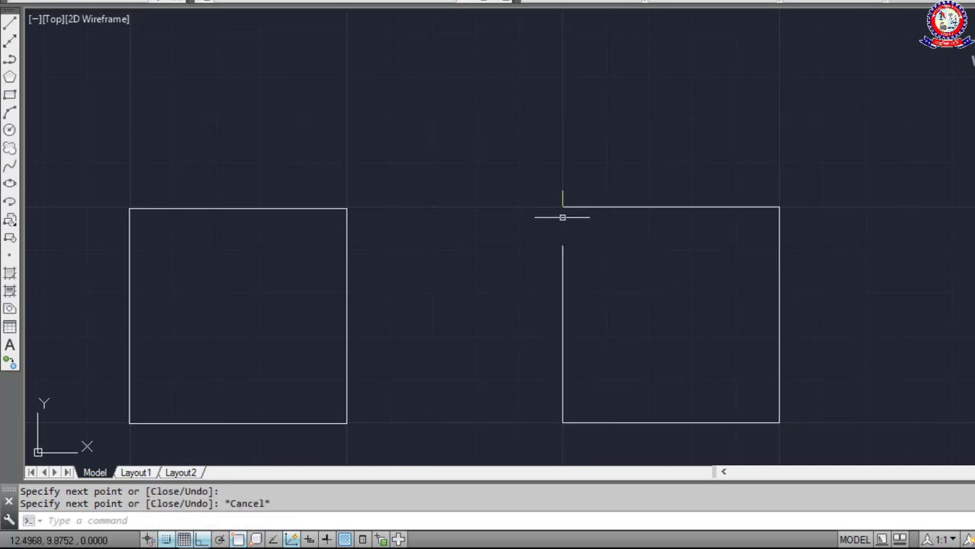
- Zoom and pan toward the new square's bottom edge and run ZOOM
{"action": "scroll", "coordinate": [622, 283], "scroll_direction": "up", "scroll_amount": 2}
{"action": "middle_click_drag", "start_coordinate": [554, 221], "coordinate": [464, 82]}
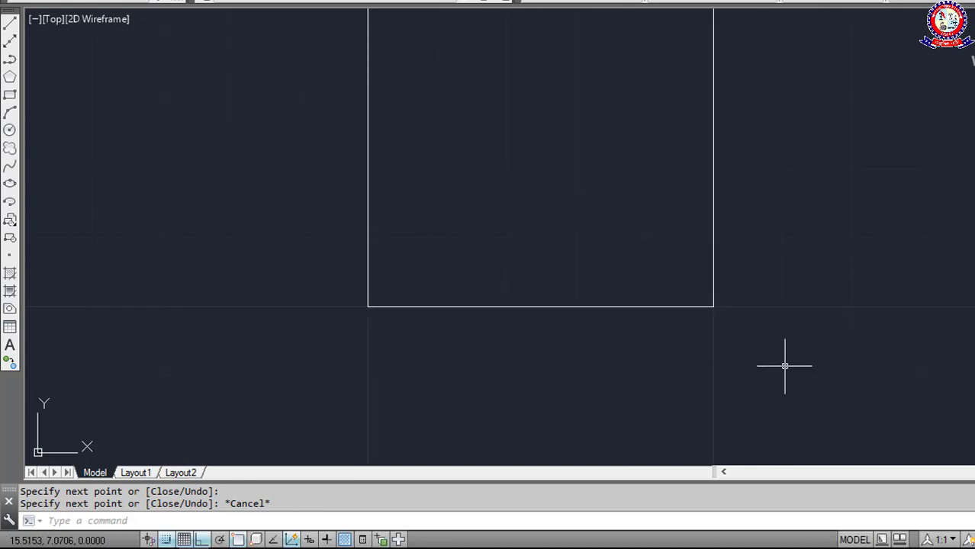
{"action": "type", "text": "zoom"}
{"action": "key", "text": "Return"}
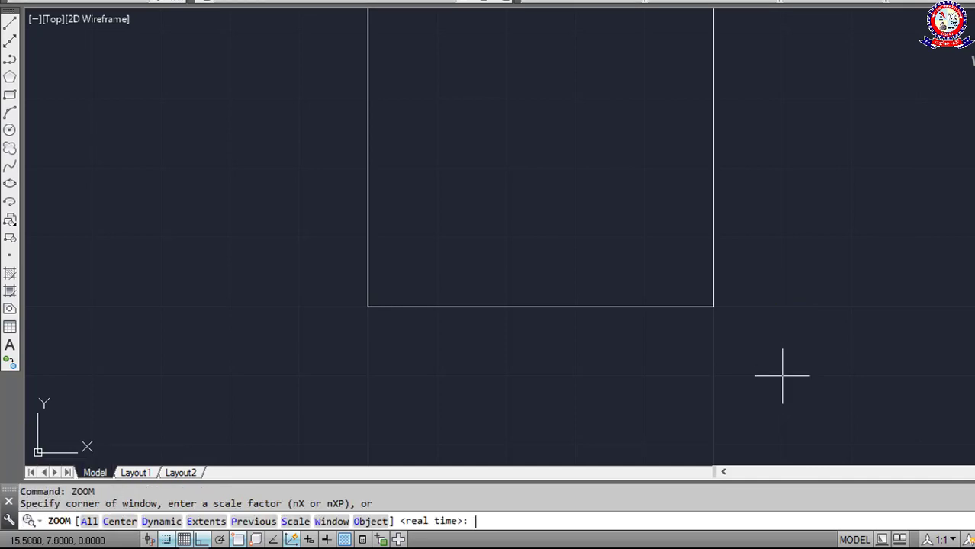
- Turn Ortho off and zoom-window twice onto the second square's corner
{"action": "key", "text": "F8"}
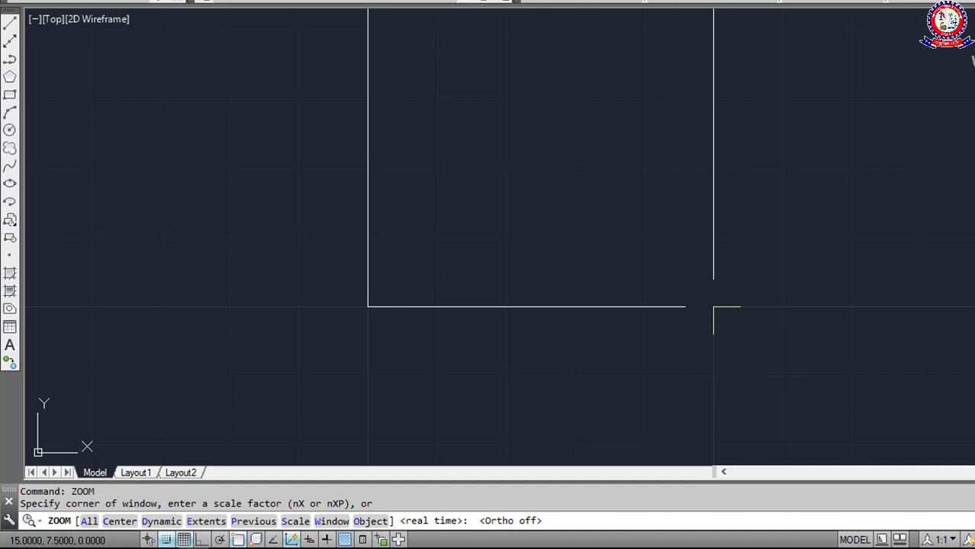
{"action": "left_click", "coordinate": [713, 376]}
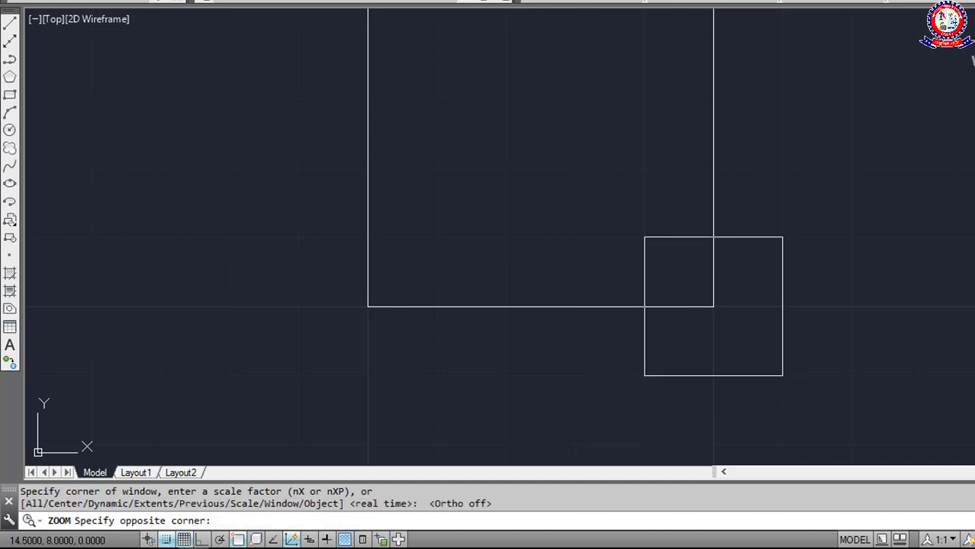
{"action": "left_click", "coordinate": [645, 237]}
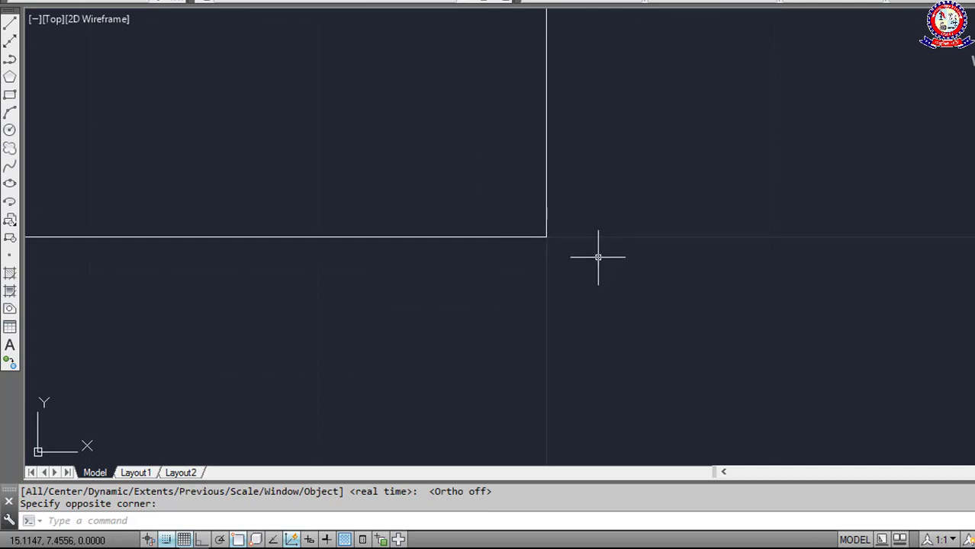
{"action": "type", "text": "ZOOM"}
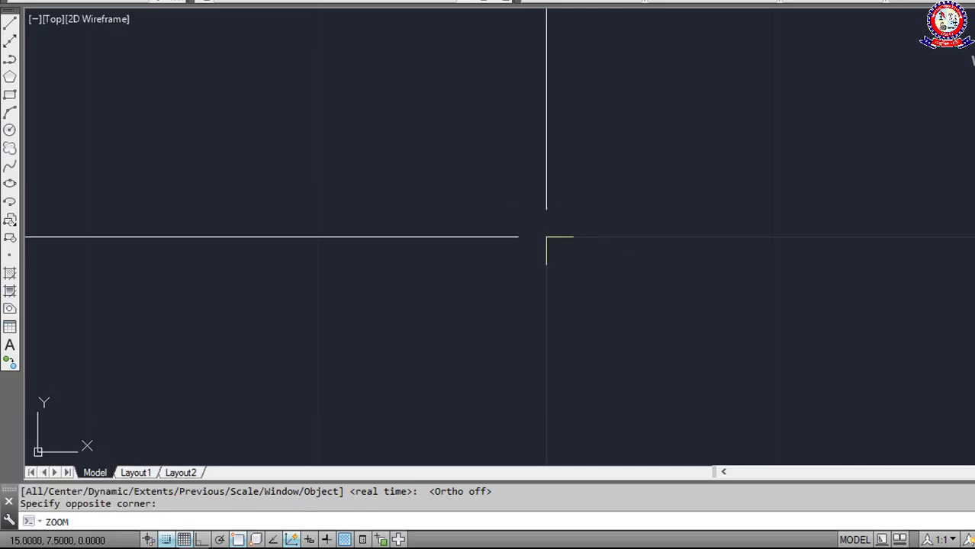
{"action": "key", "text": "Return"}
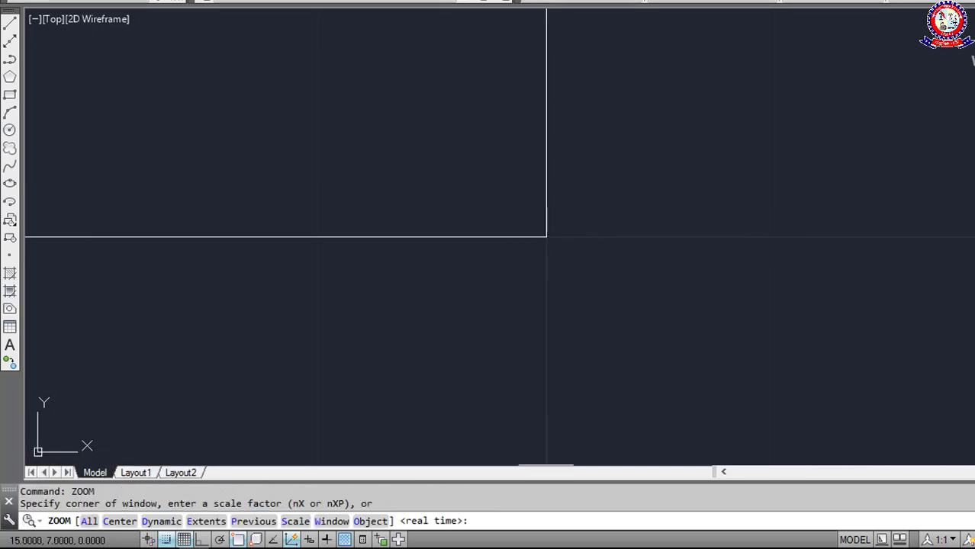
{"action": "left_click", "coordinate": [546, 237]}
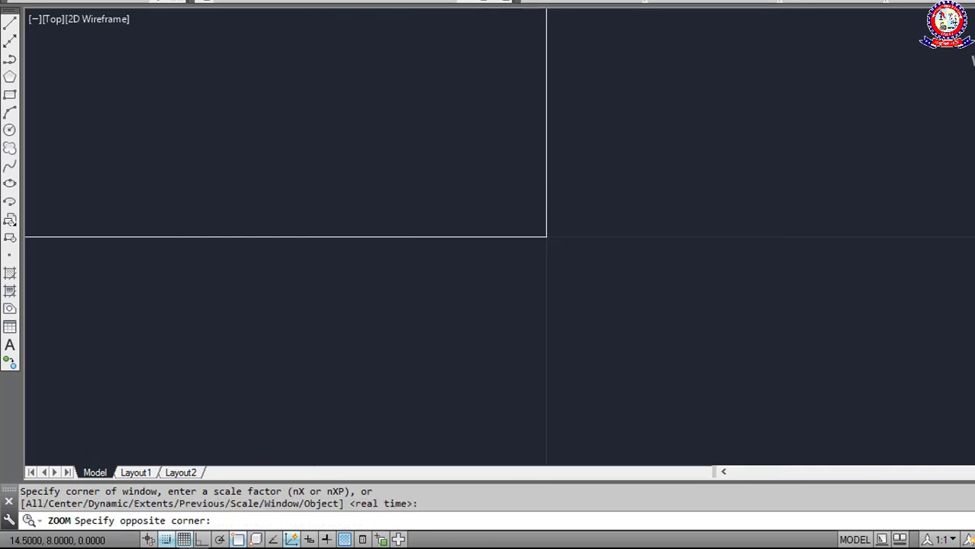
{"action": "left_click", "coordinate": [373, 94]}
- Wheel-zoom and pan back out until both squares are fully visible
{"action": "scroll", "coordinate": [487, 176], "scroll_direction": "up", "scroll_amount": 3}
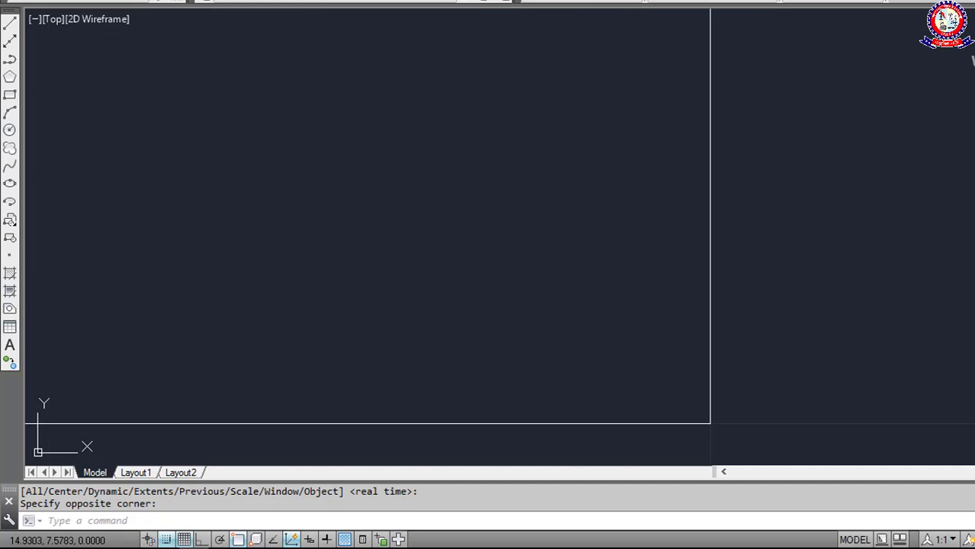
{"action": "scroll", "coordinate": [416, 140], "scroll_direction": "down", "scroll_amount": 4}
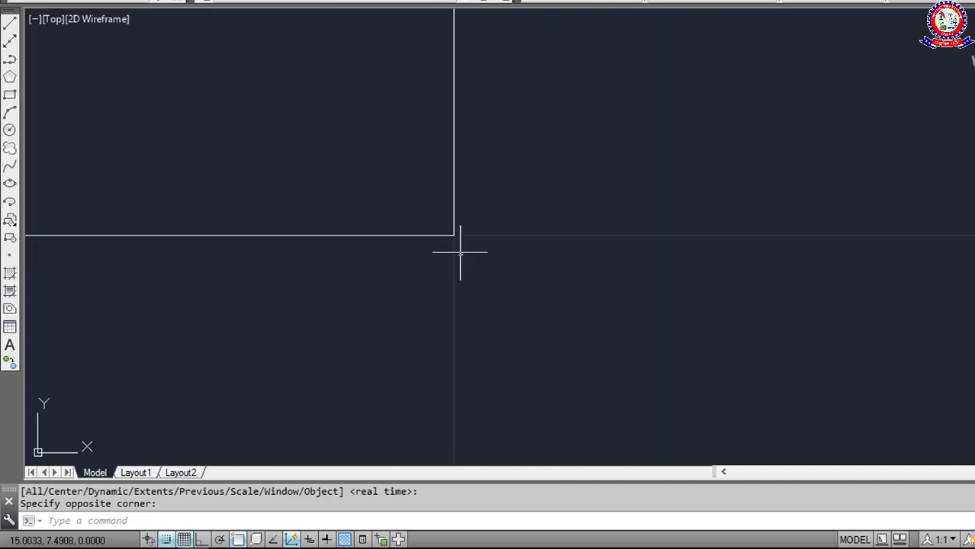
{"action": "mouse_move", "coordinate": [462, 255]}
{"action": "middle_mouse_down"}
{"action": "mouse_move", "coordinate": [439, 203]}
{"action": "mouse_move", "coordinate": [571, 315]}
{"action": "middle_mouse_up"}
{"action": "scroll", "coordinate": [566, 301], "scroll_direction": "up", "scroll_amount": 4}
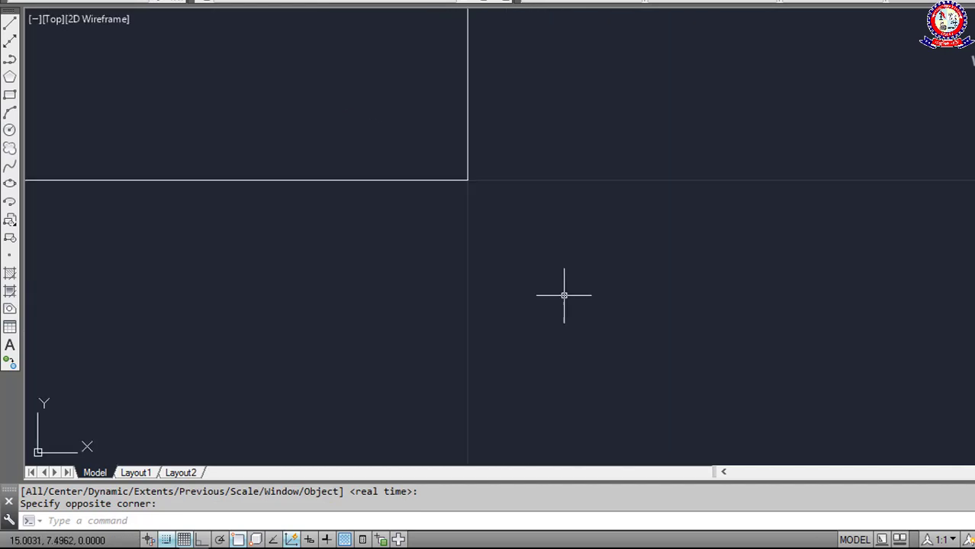
{"action": "middle_click_drag", "start_coordinate": [516, 214], "coordinate": [569, 315]}
{"action": "scroll", "coordinate": [560, 305], "scroll_direction": "up", "scroll_amount": 3}
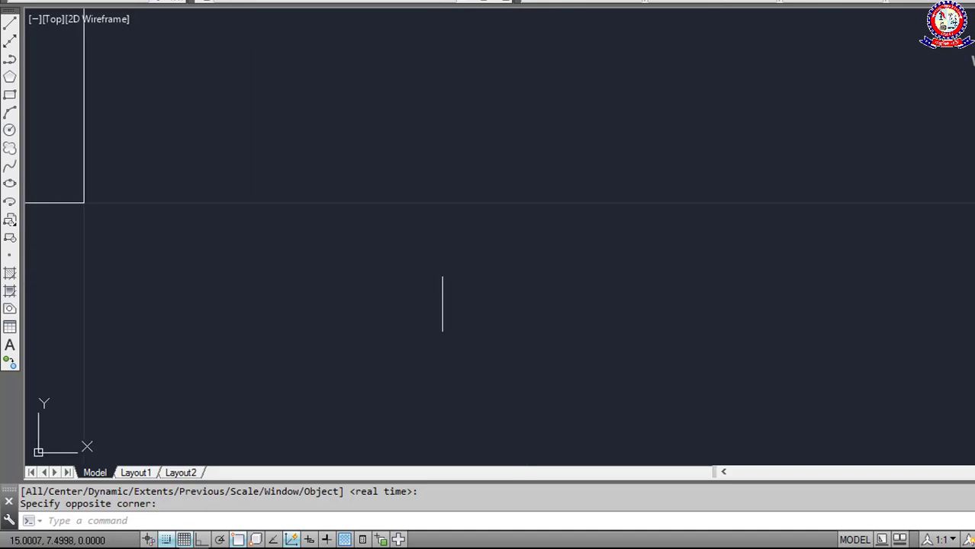
{"action": "scroll", "coordinate": [740, 342], "scroll_direction": "down", "scroll_amount": 3}
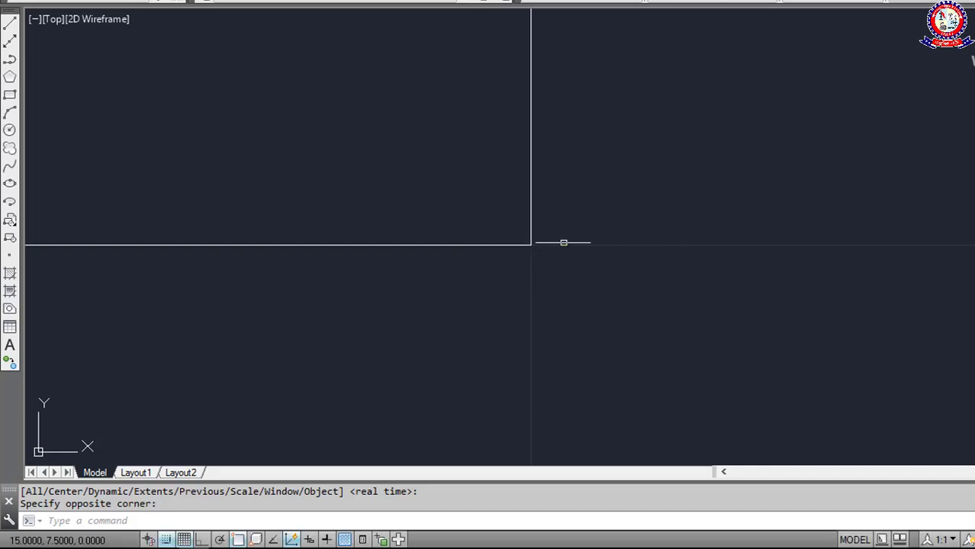
{"action": "middle_click_drag", "start_coordinate": [540, 244], "coordinate": [573, 283]}
{"action": "scroll", "coordinate": [645, 321], "scroll_direction": "down", "scroll_amount": 8}
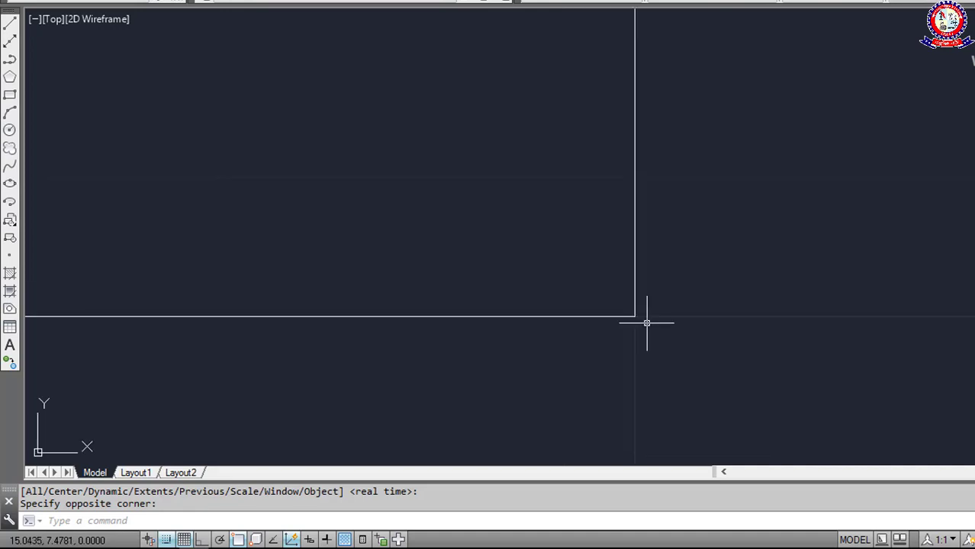
{"action": "scroll", "coordinate": [644, 322], "scroll_direction": "down", "scroll_amount": 2}
{"action": "scroll", "coordinate": [633, 322], "scroll_direction": "up", "scroll_amount": 6}
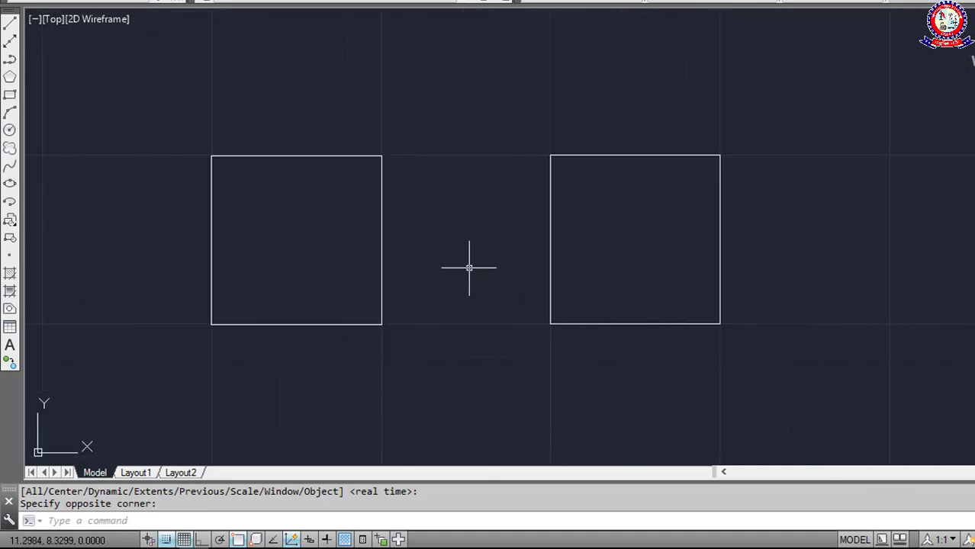
- Centre both squares in the view and start a new LINE command with L
{"action": "middle_click_drag", "start_coordinate": [470, 265], "coordinate": [507, 254]}
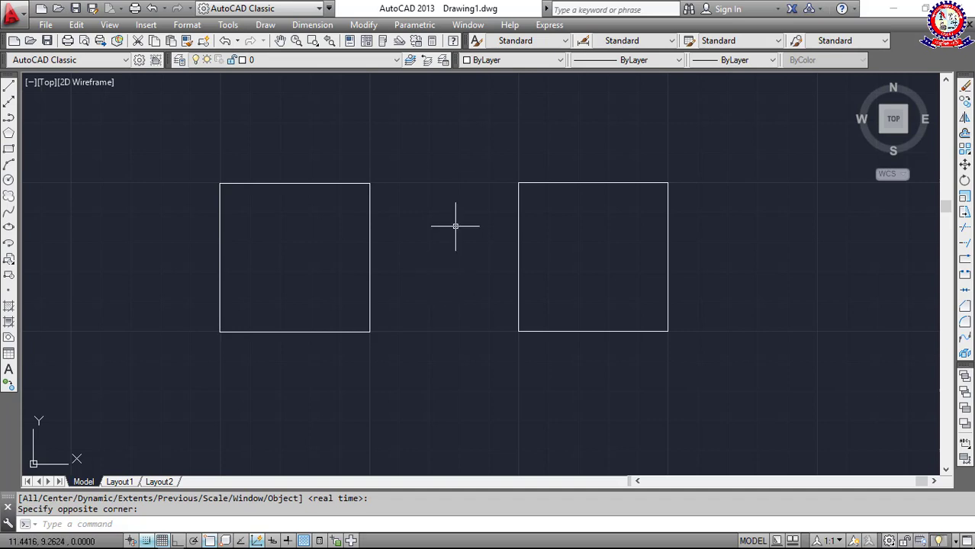
{"action": "type", "text": "L"}
{"action": "key", "text": "Return"}
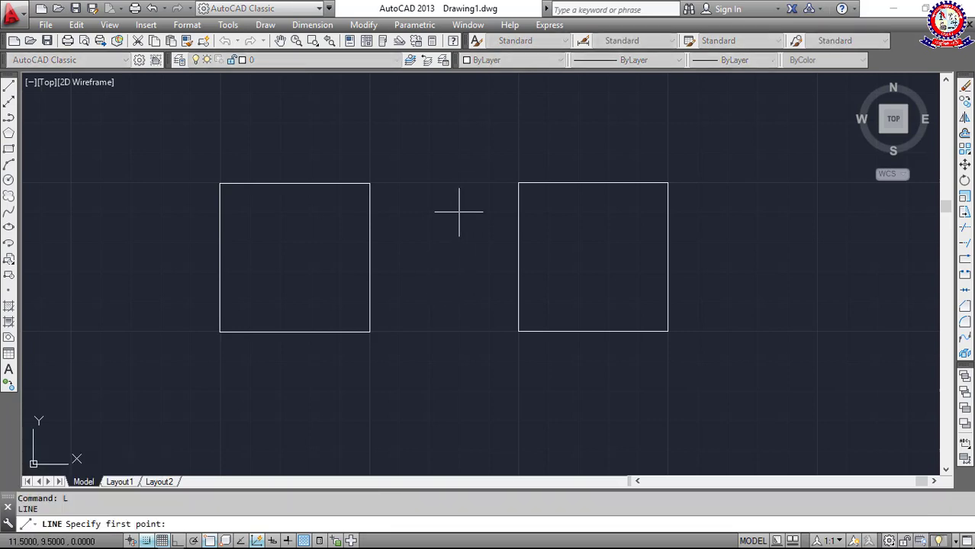